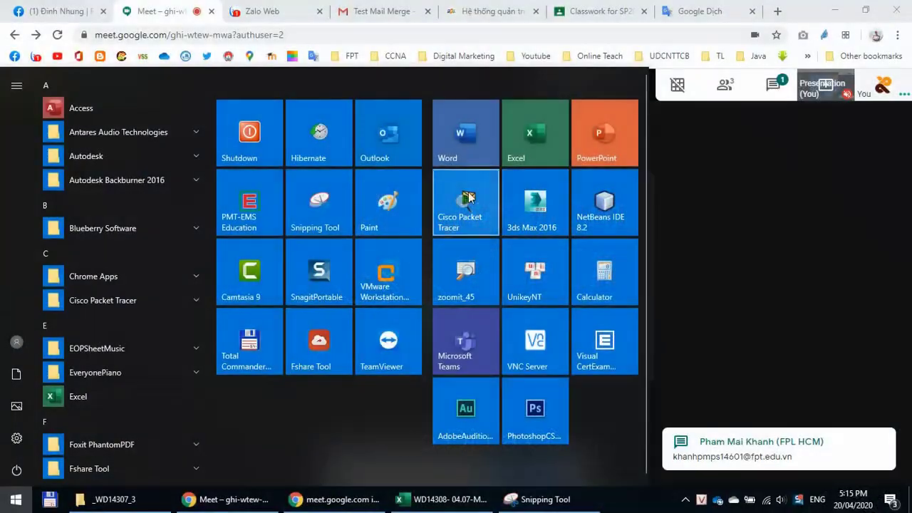
Launch Outlook and collapse the folder lists of all three mail accounts
left_click(381, 135)
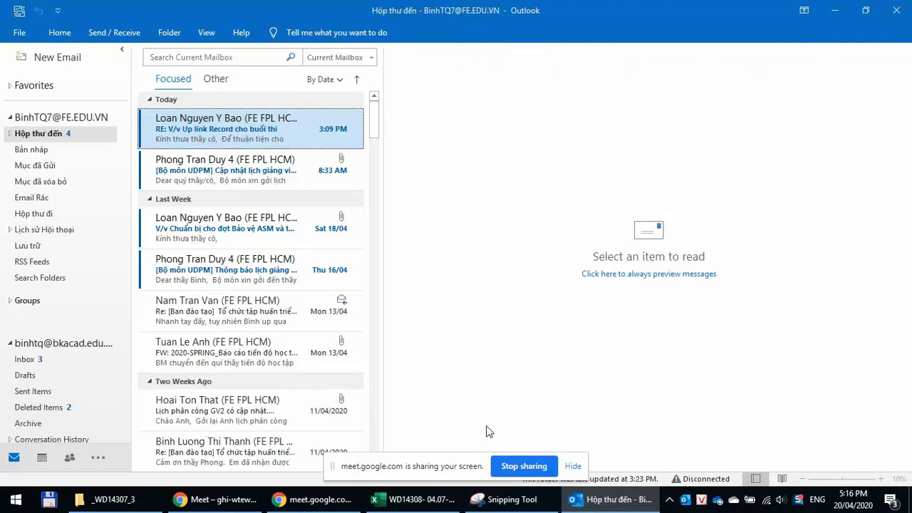
left_click(10, 117)
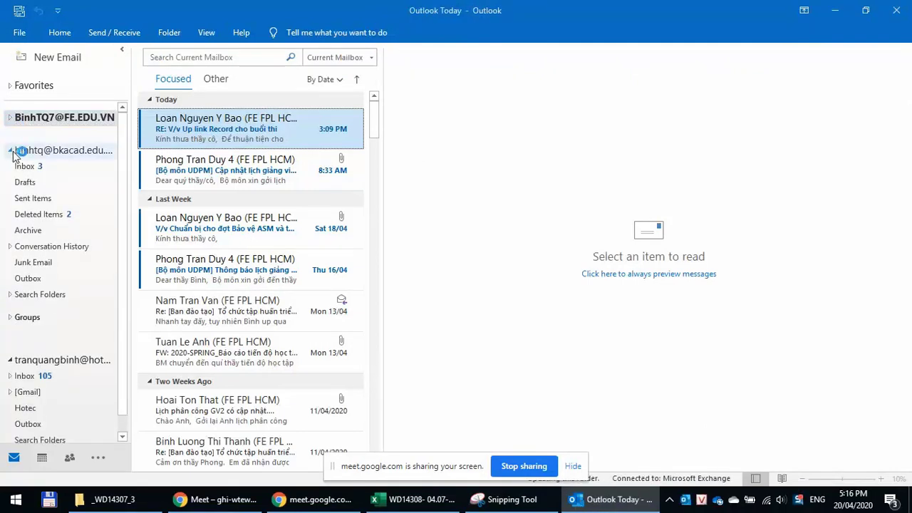
left_click(10, 151)
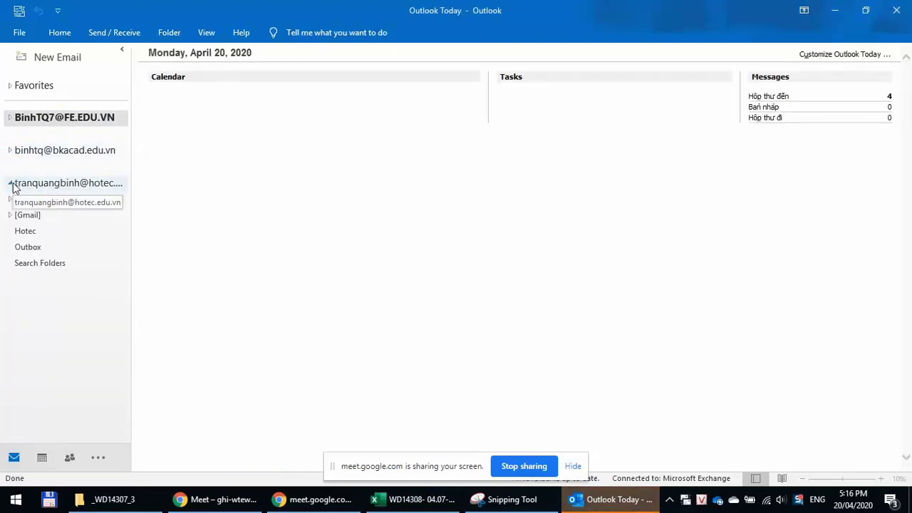
left_click(10, 183)
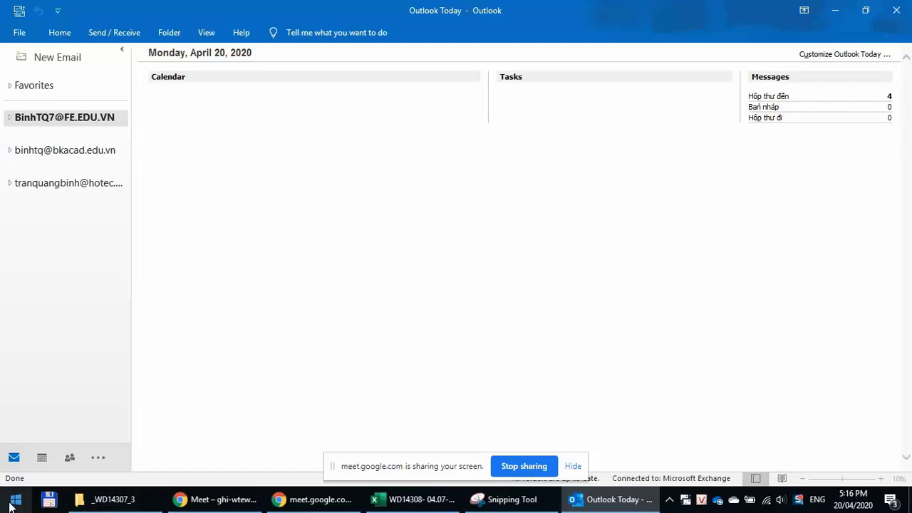
left_click(16, 499)
Launch Word, create a blank document, and close it again
left_click(465, 139)
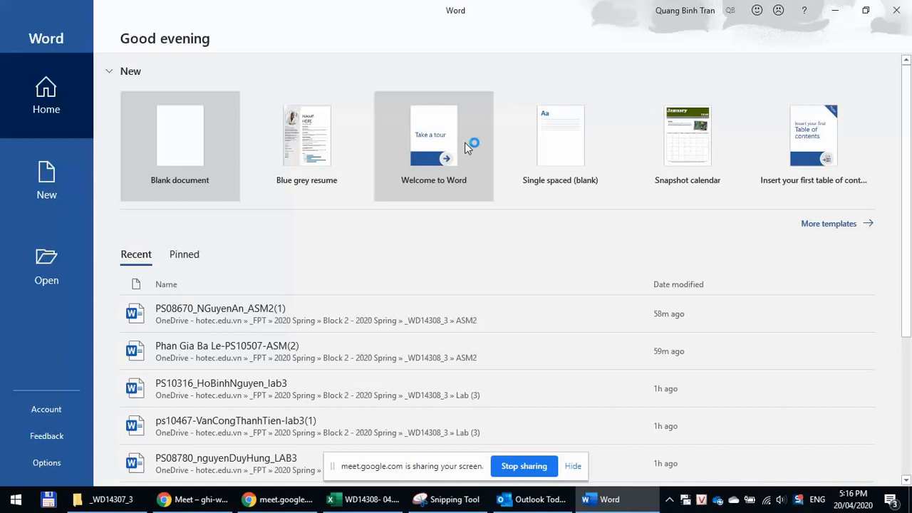
left_click(179, 132)
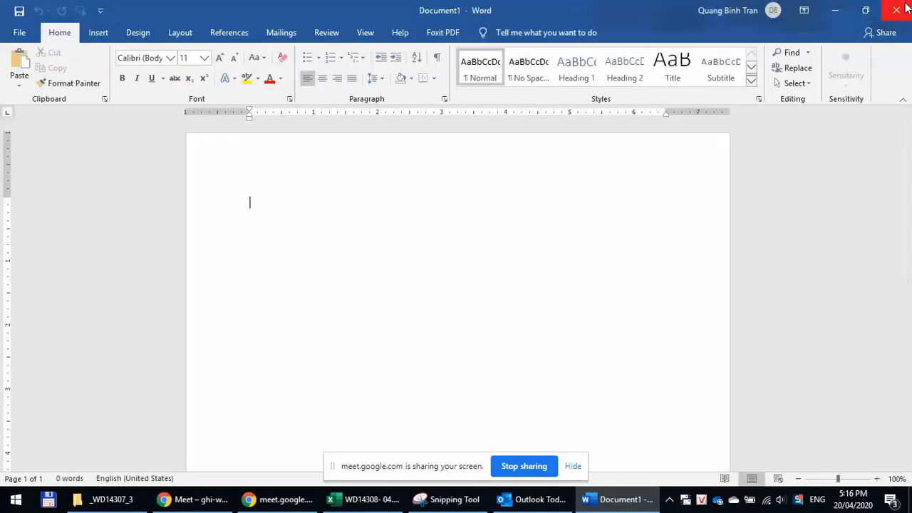
left_click(903, 8)
Relaunch Word and create a new document from the Blue grey resume template
left_click(16, 499)
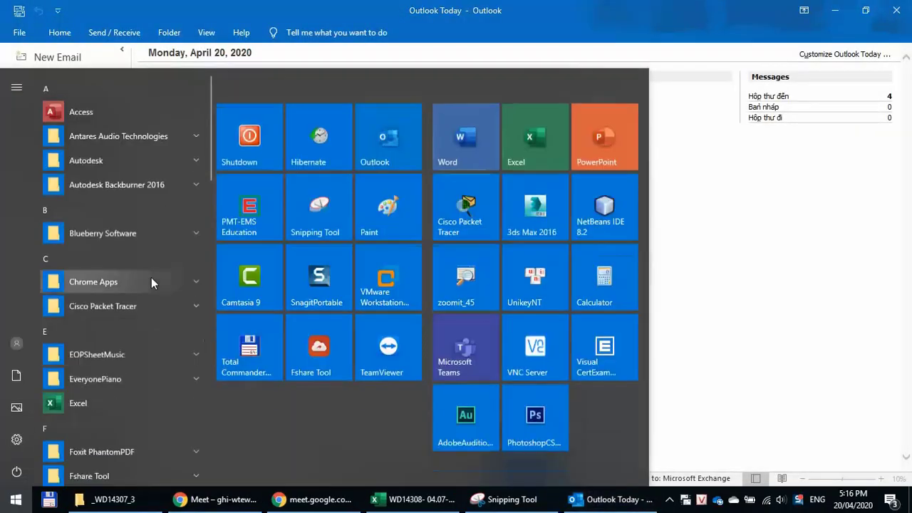
left_click(448, 136)
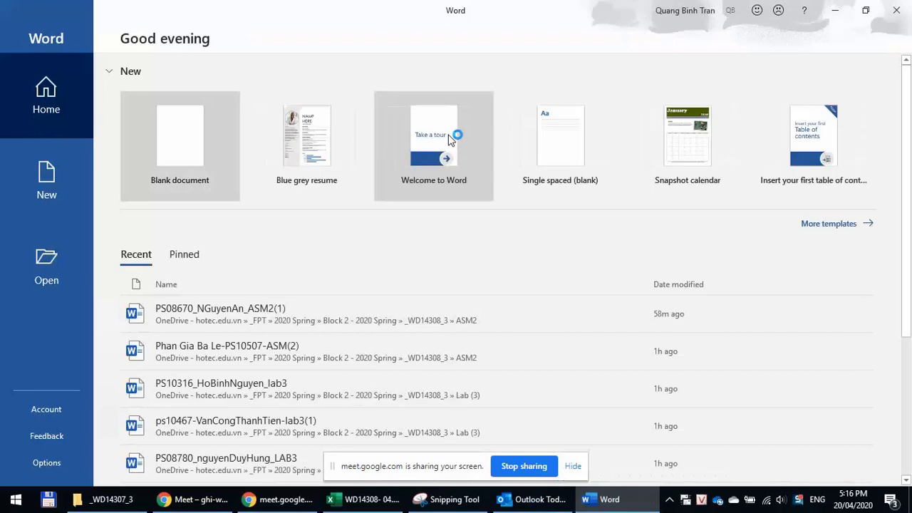
left_click(324, 177)
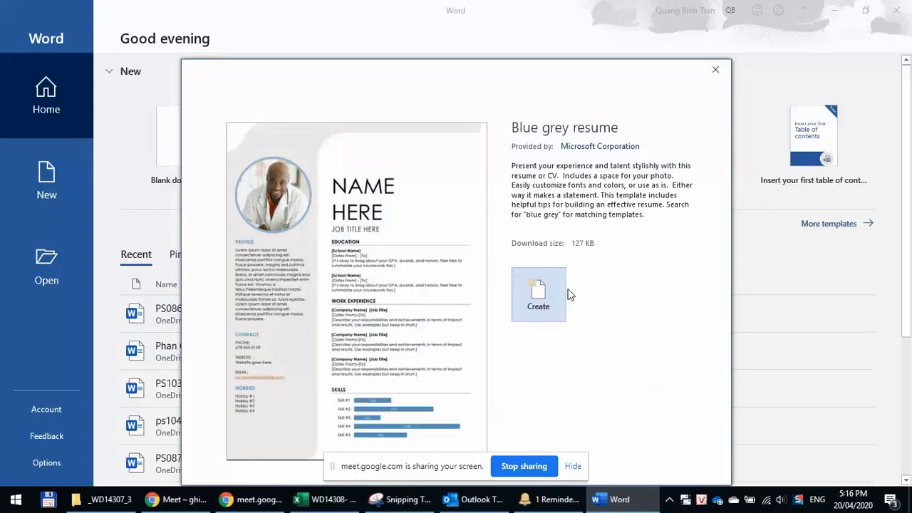
left_click(551, 298)
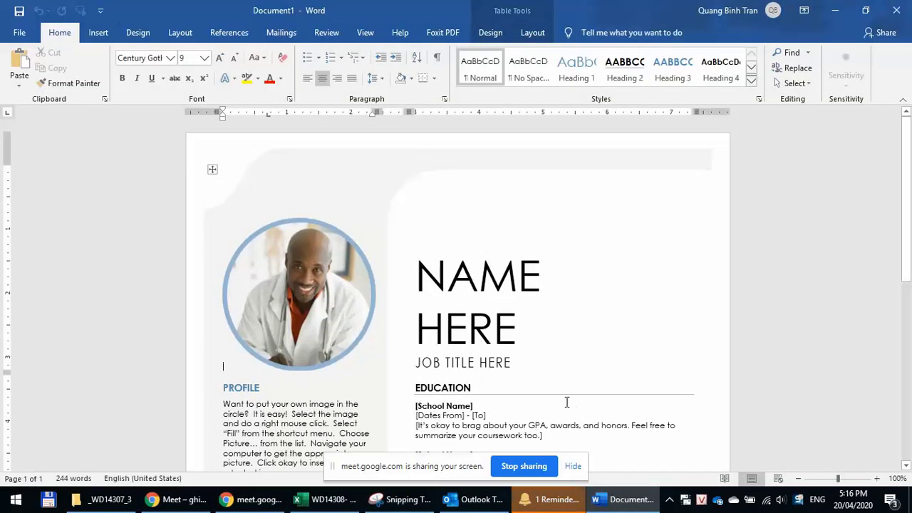
Select the NAME HERE heading and make the resume an E-mail Messages mail merge
left_click(505, 316)
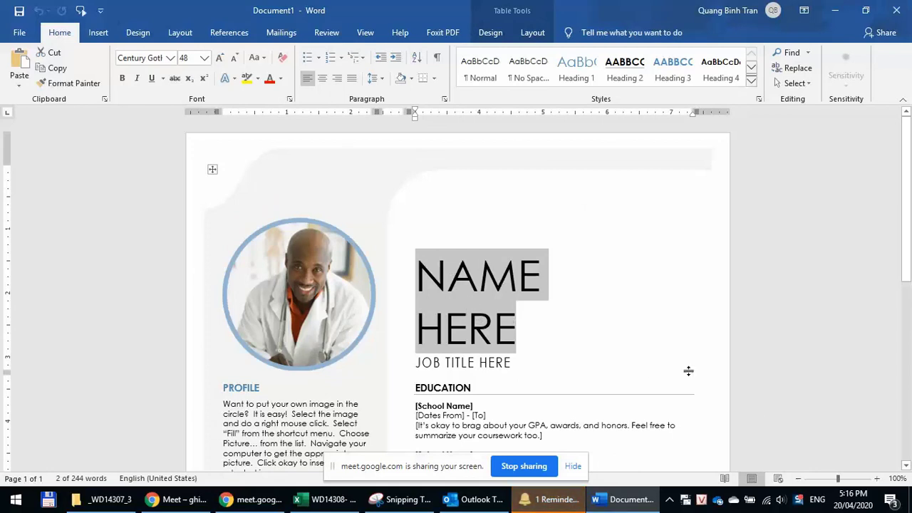
left_click(285, 35)
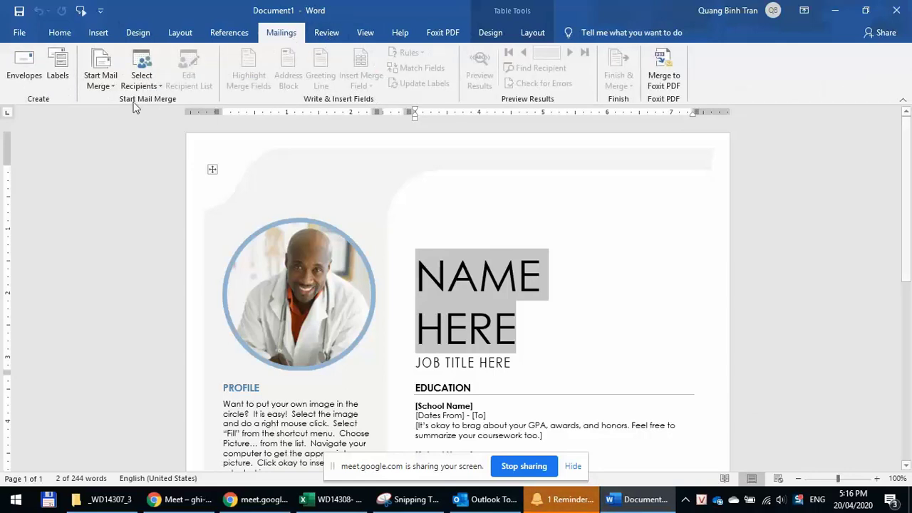
left_click(100, 78)
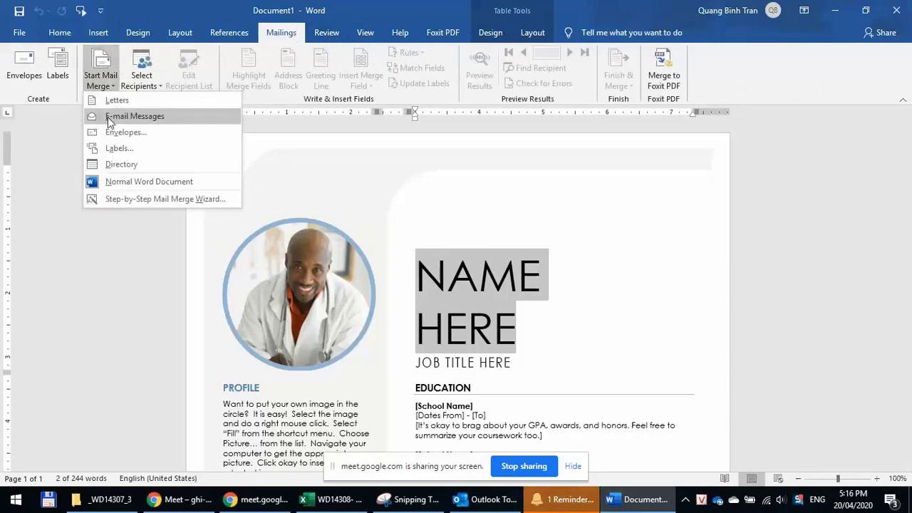
left_click(110, 117)
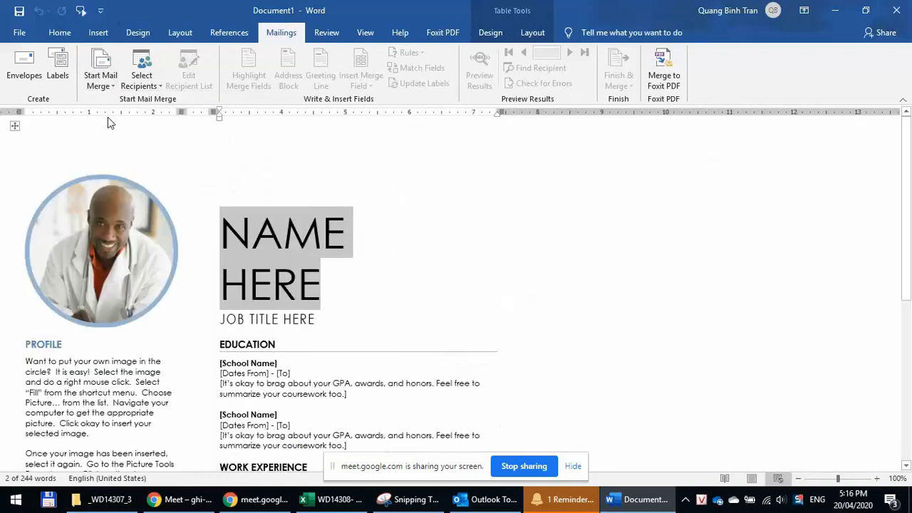
left_click(146, 89)
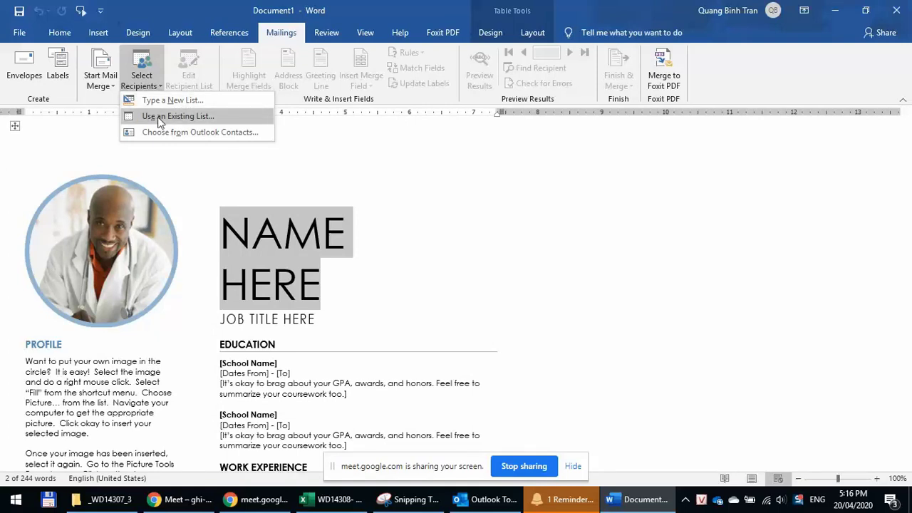
Type a new recipient list with the first recipient's first name and e-mail address, adding a second row
left_click(159, 101)
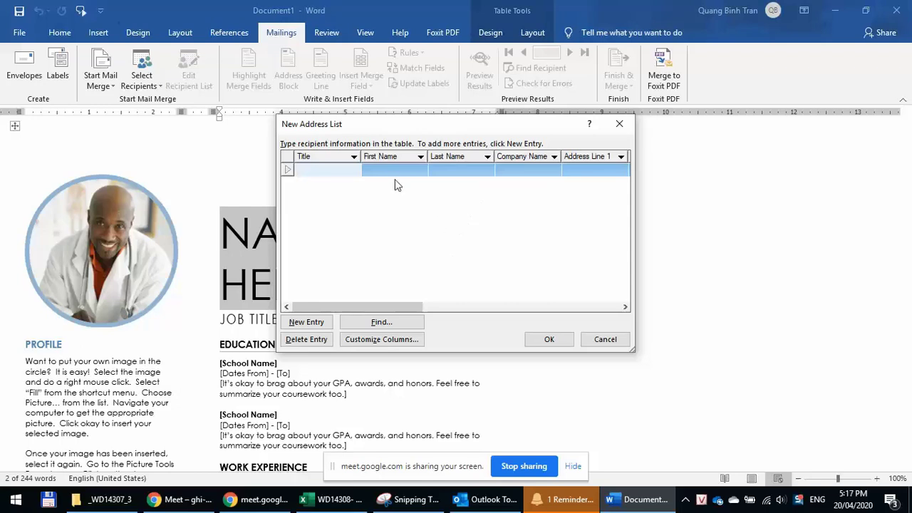
left_click(385, 169)
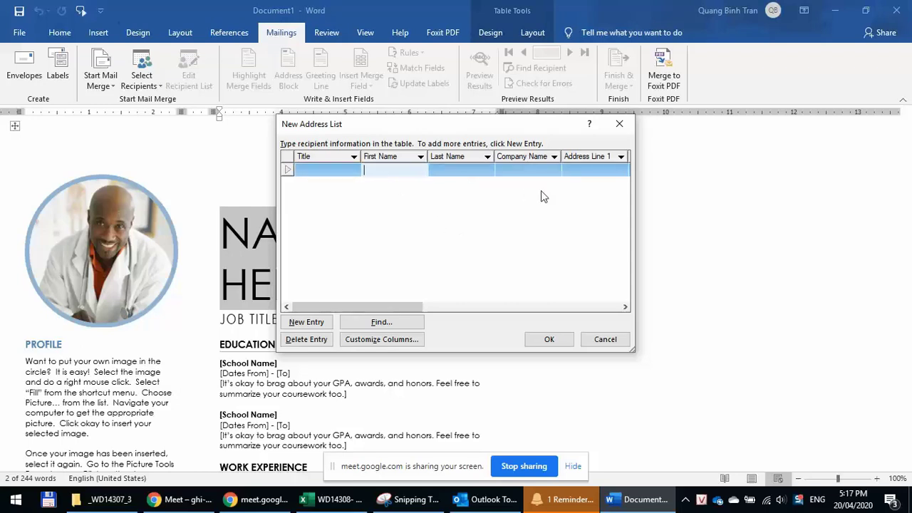
type("Quang")
key("Tab")
key("Tab")
key("Tab")
key("Tab")
key("Tab")
key("Tab")
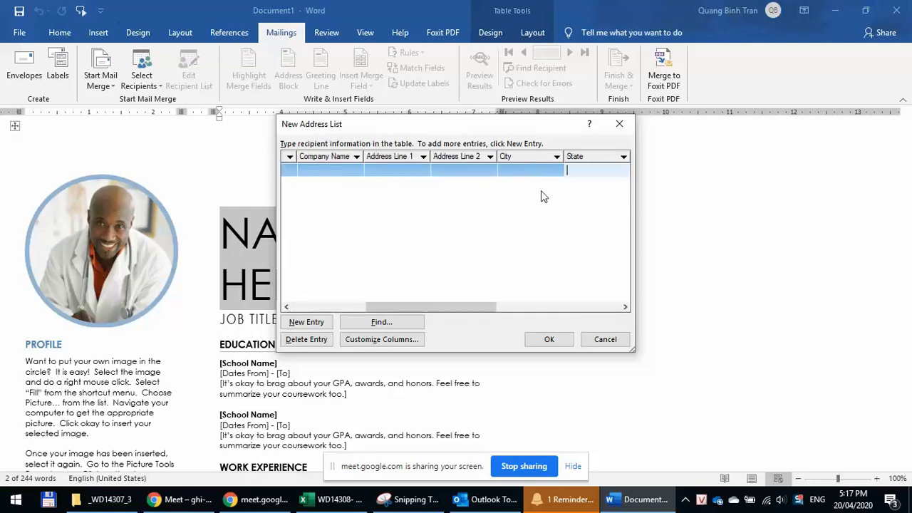
key("Tab")
key("Tab")
key("Tab")
key("Tab")
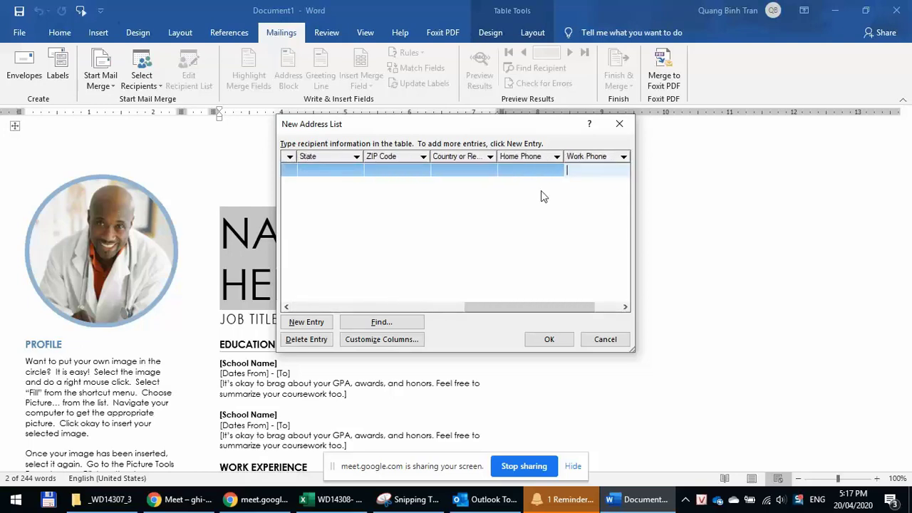
key("Tab")
type("tq")
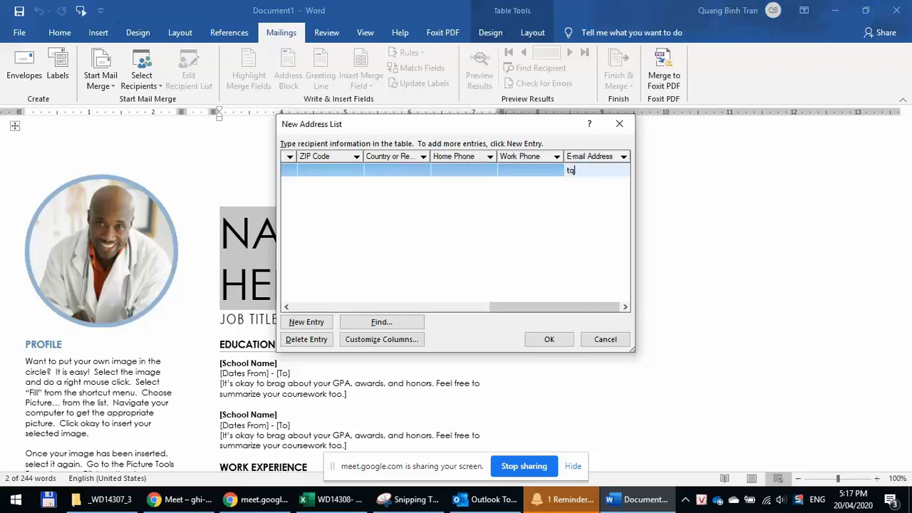
type("bin")
type("c")
type("m")
key("BackSpace")
type("om")
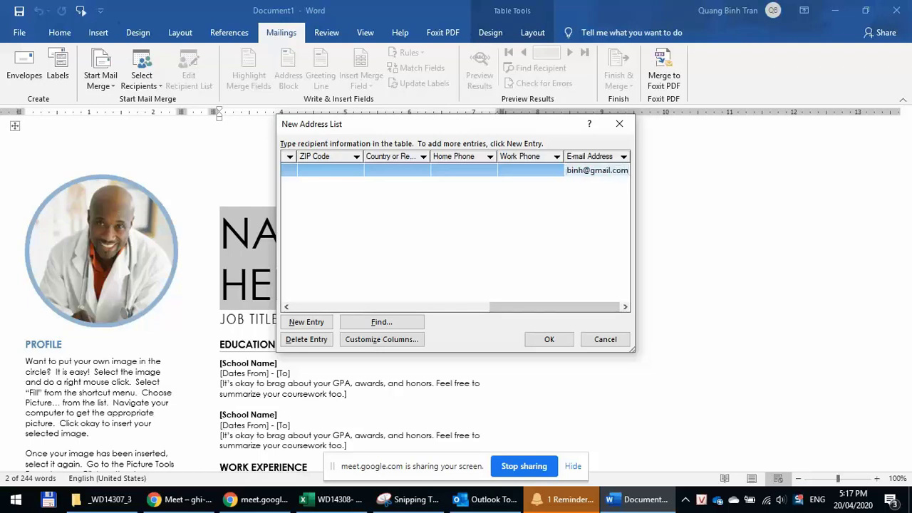
key("Tab")
key("Tab")
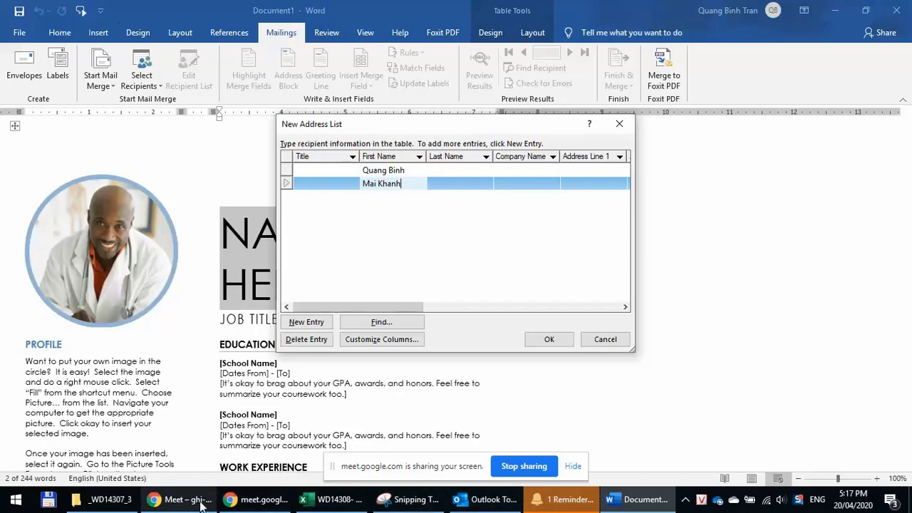
Copy the e-mail address a participant posted in the Google Meet chat, then return to Outlook
left_click(179, 500)
left_click(773, 85)
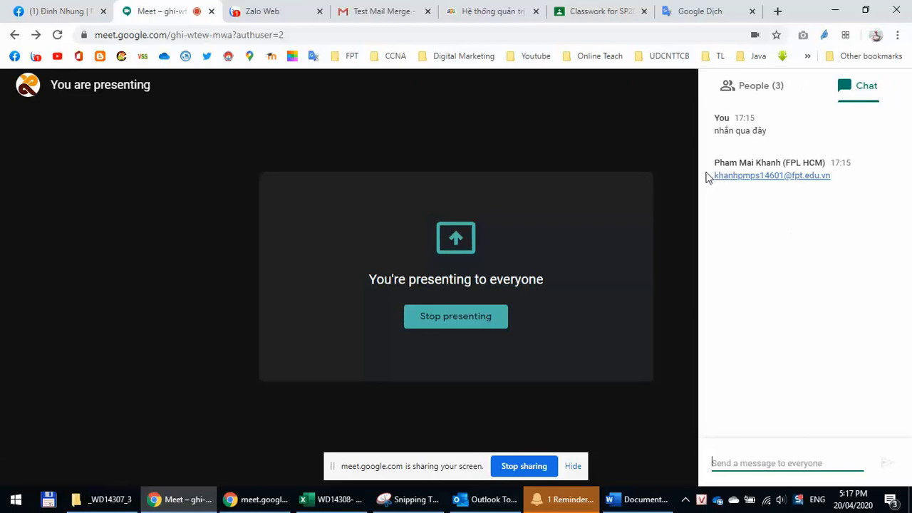
left_click_drag(706, 176, 837, 188)
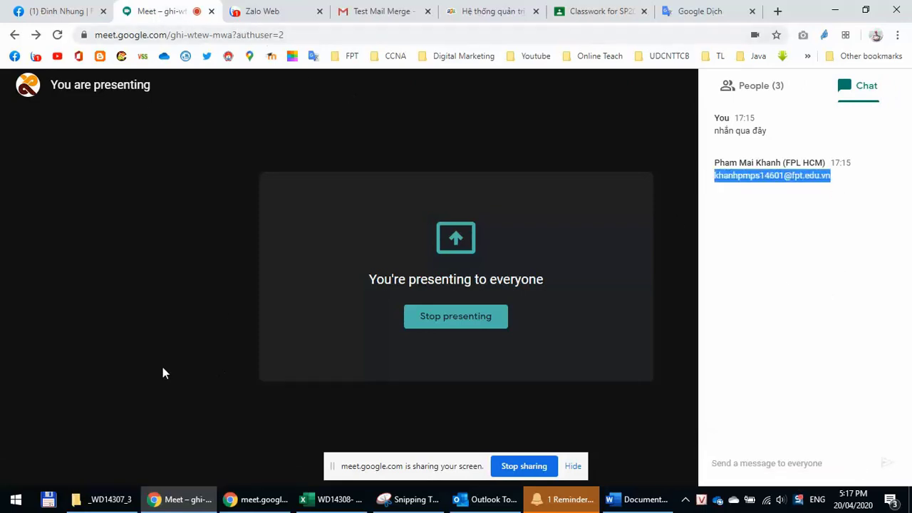
left_click(491, 499)
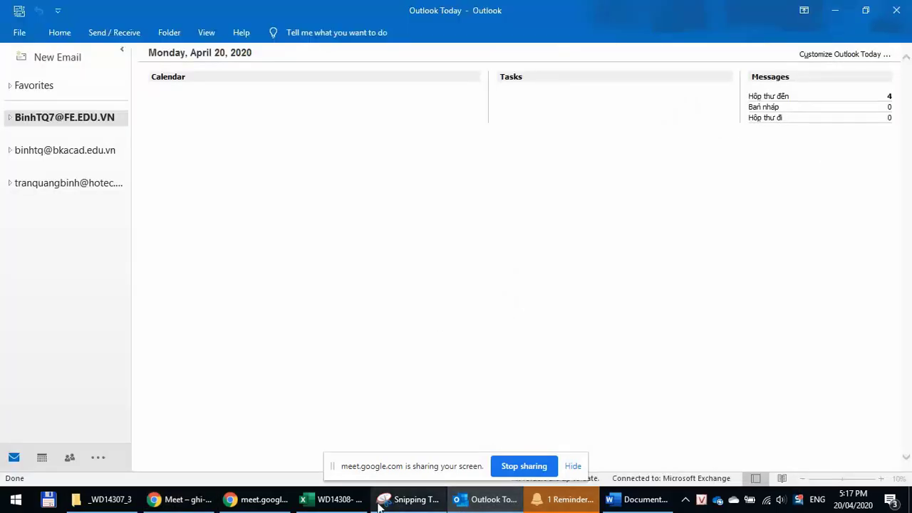
Paste the second recipient's e-mail address into the new address list and accept it
left_click(638, 499)
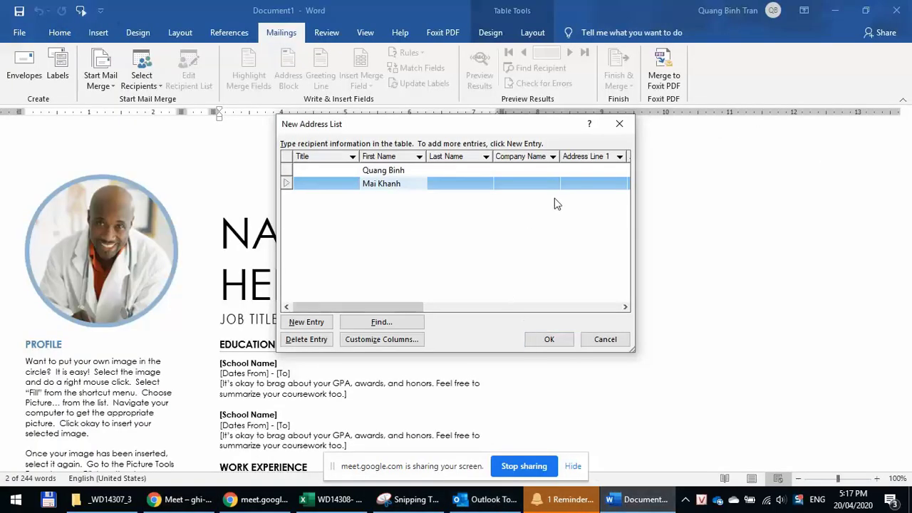
key("Tab")
key("Tab")
key("Tab")
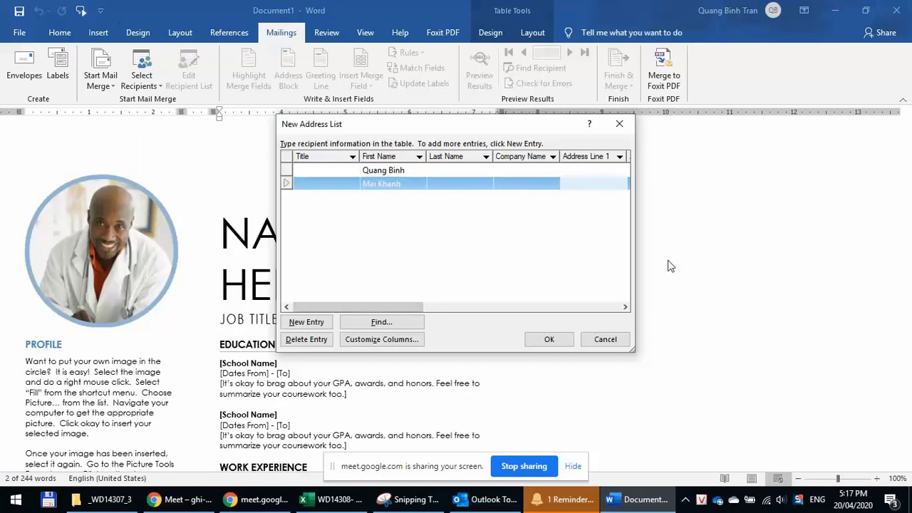
key("Tab")
key("Tab")
key("Tab")
key("Tab")
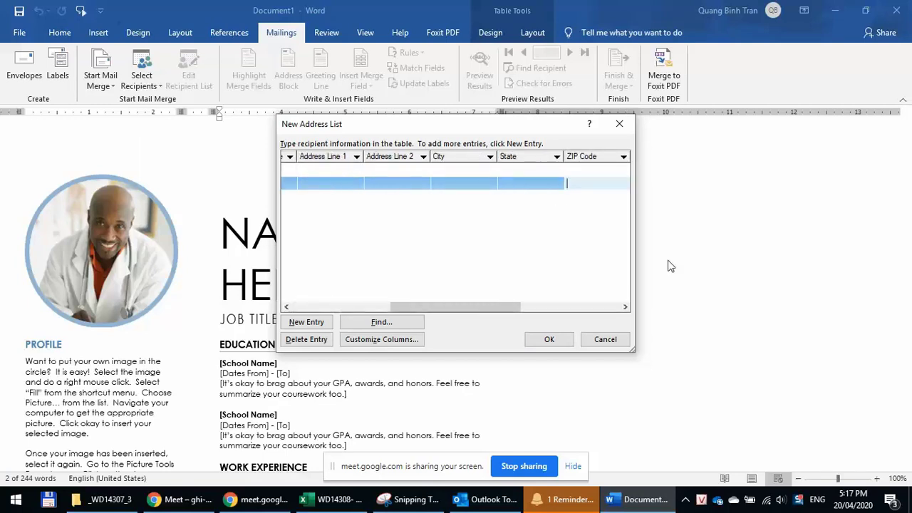
key("Tab")
key("Tab")
key("Tab")
key("Tab")
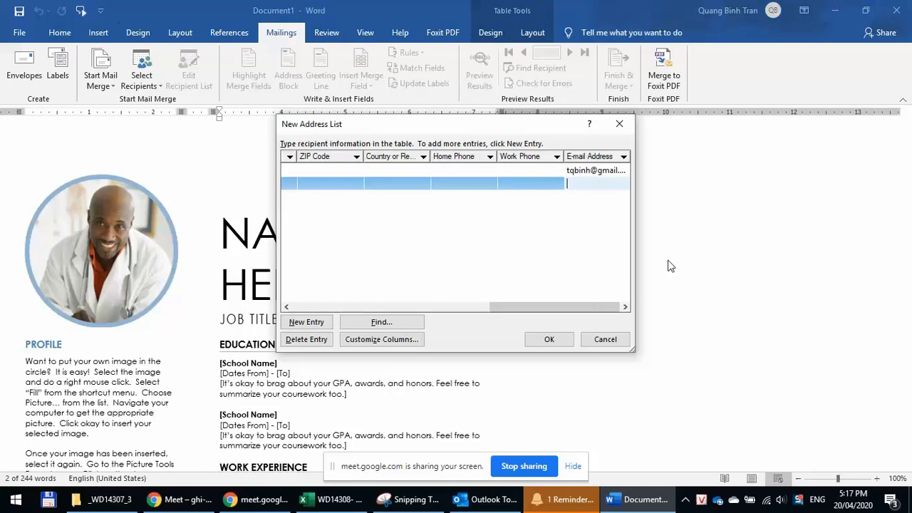
key("ctrl+v")
key("Tab")
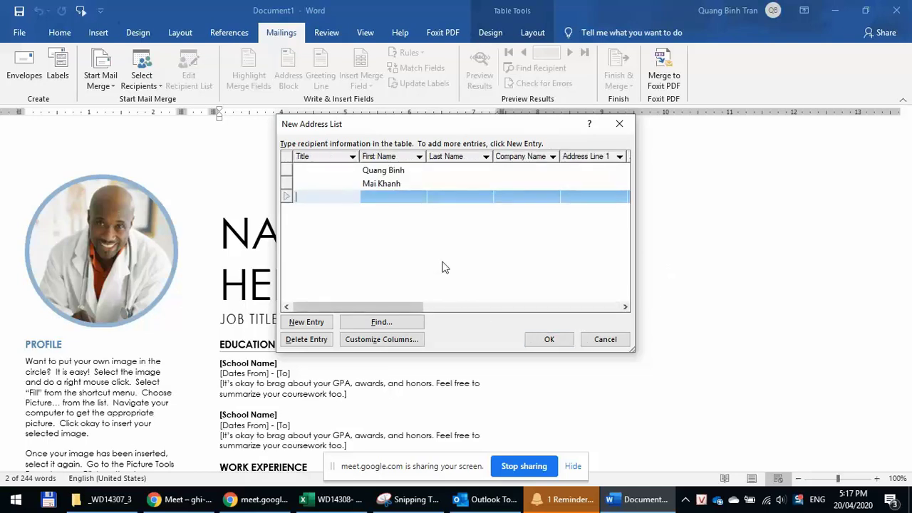
left_click(550, 341)
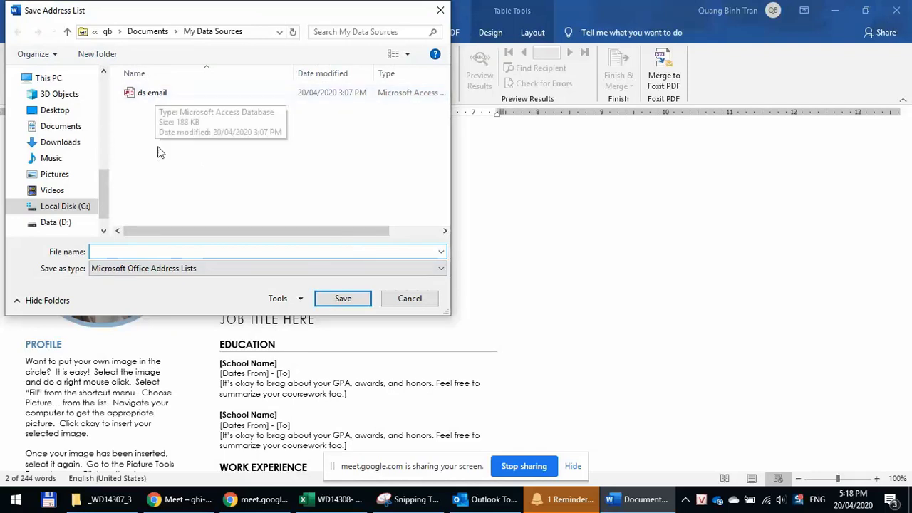
Save the recipient list as DS Mail Test in My Data Sources
type("DS")
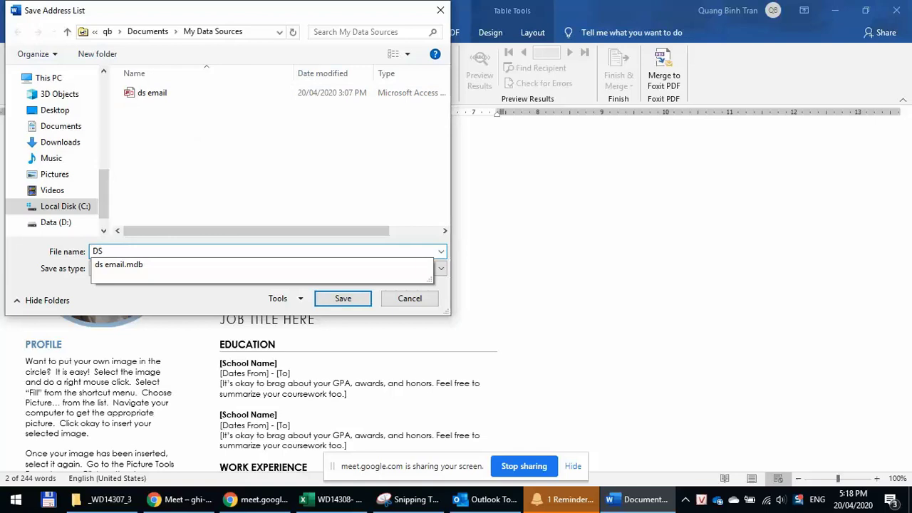
type(" Test")
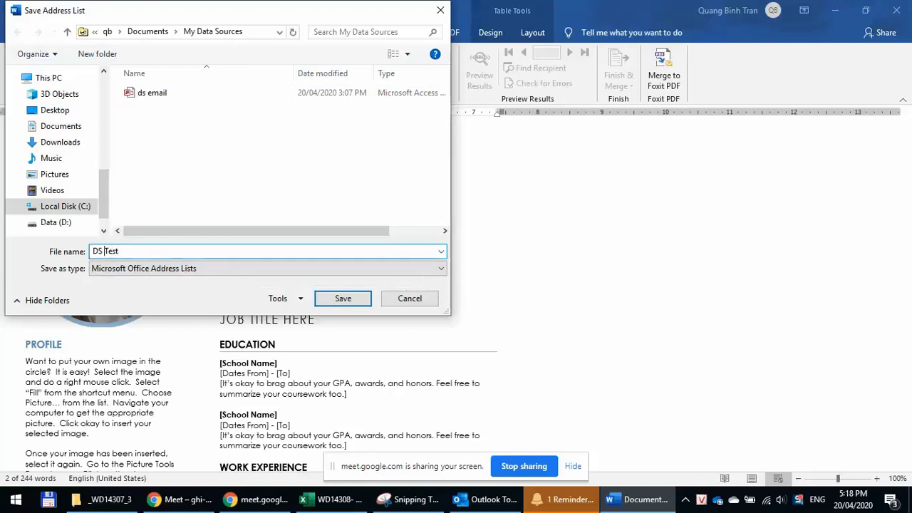
type(" ail")
left_click(358, 302)
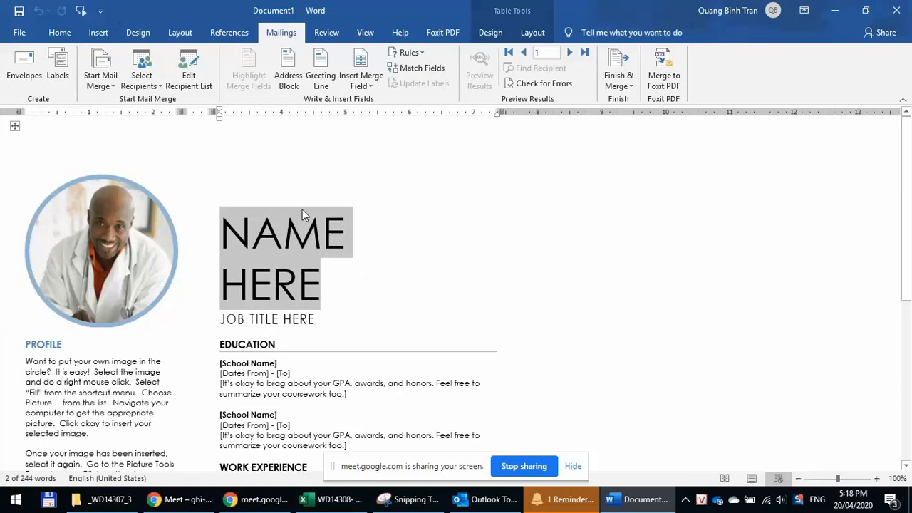
Insert the Last_Name merge field over NAME HERE and review the recipient list
left_click(364, 84)
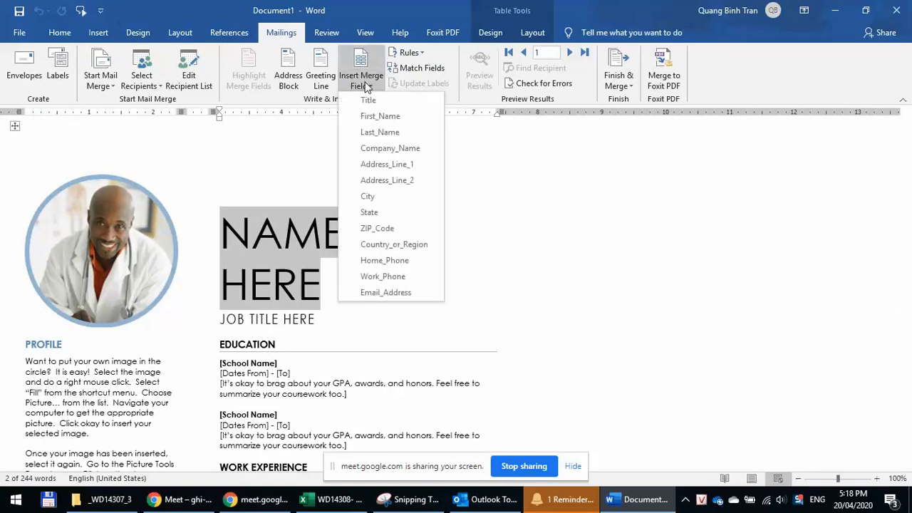
left_click(370, 132)
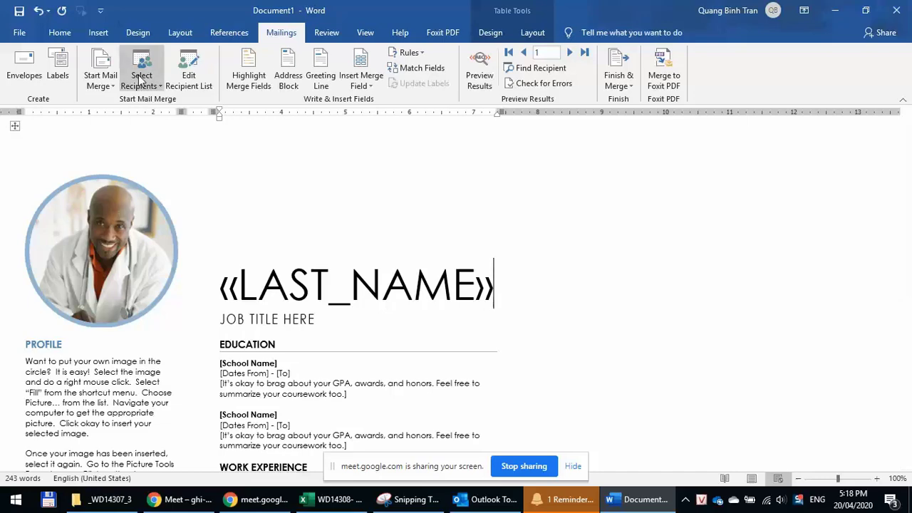
left_click(179, 78)
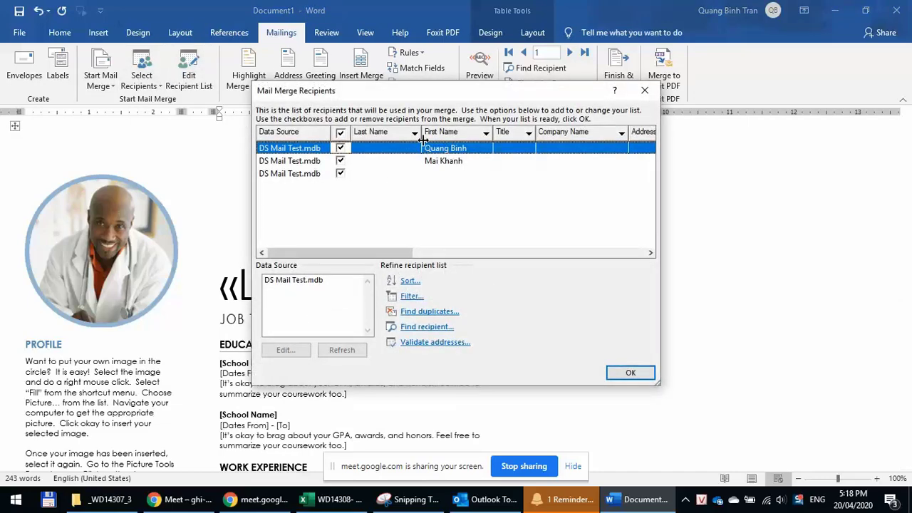
left_click(645, 90)
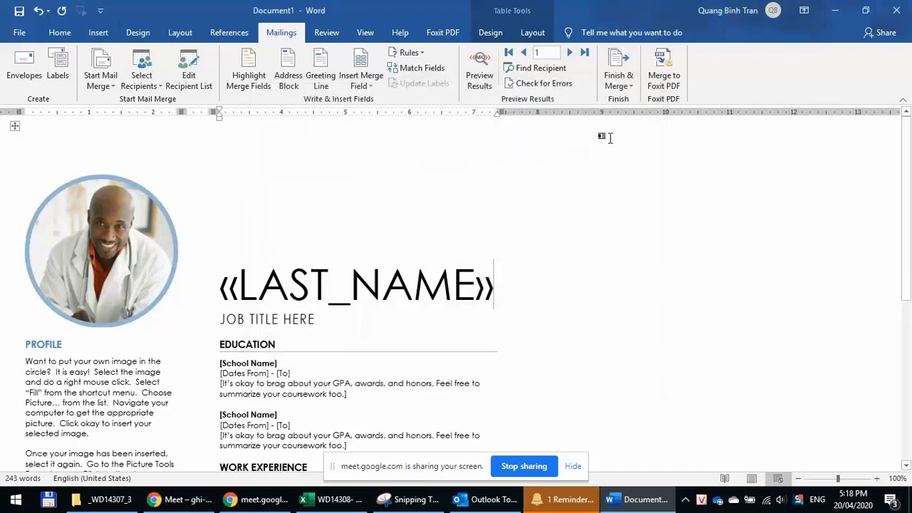
Replace the heading's merge field with First_Name
key("shift+Left")
left_click(370, 86)
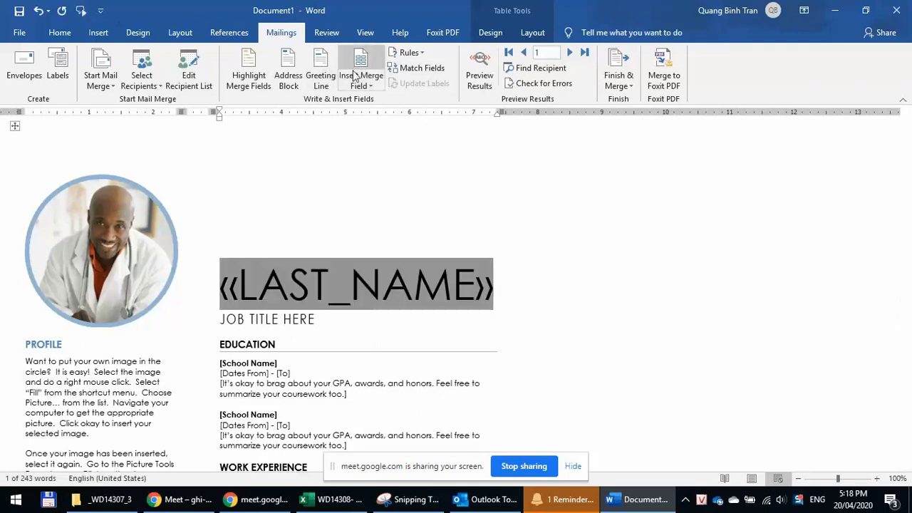
left_click(371, 117)
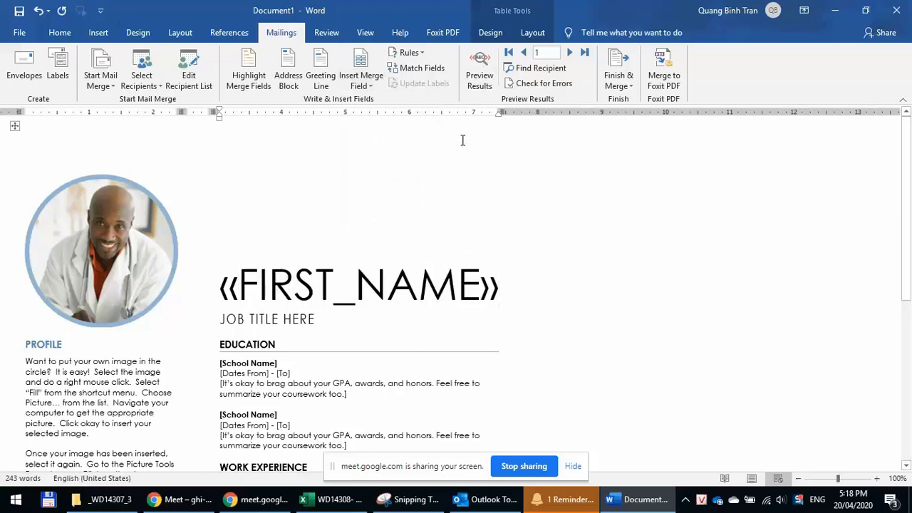
left_click(629, 88)
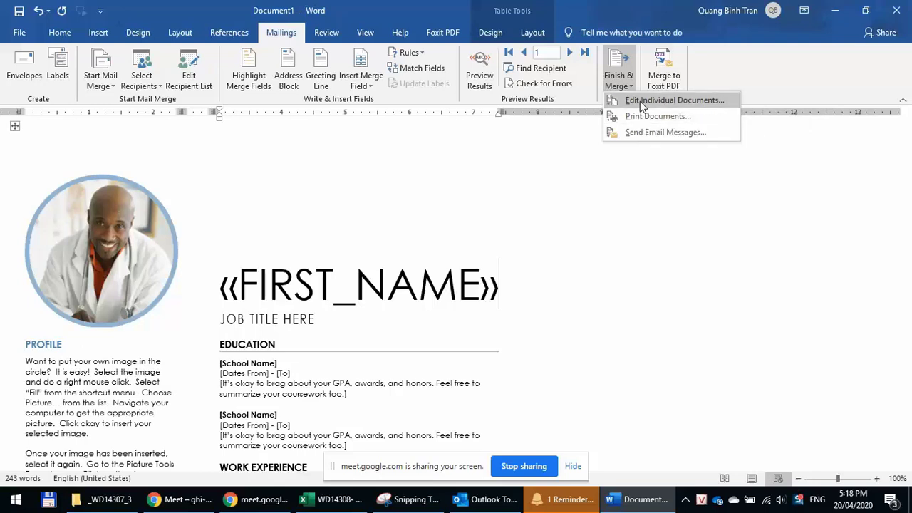
left_click(642, 101)
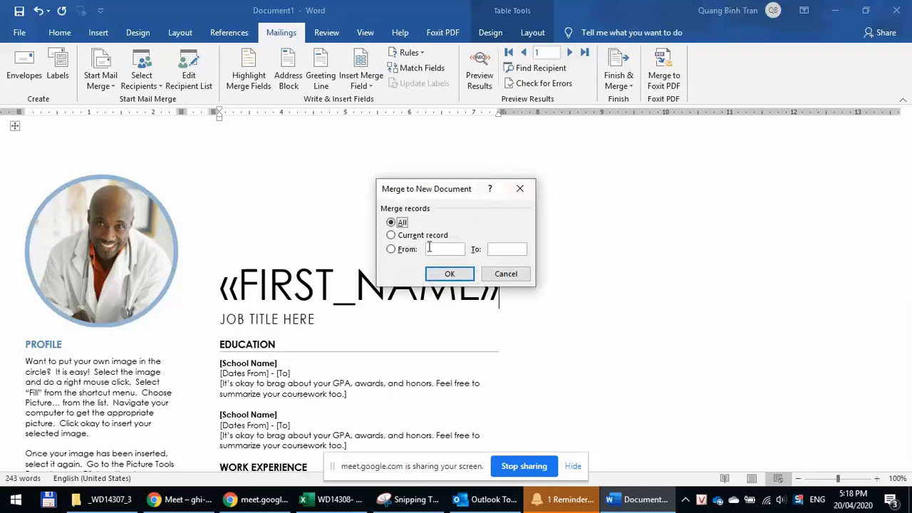
left_click(448, 273)
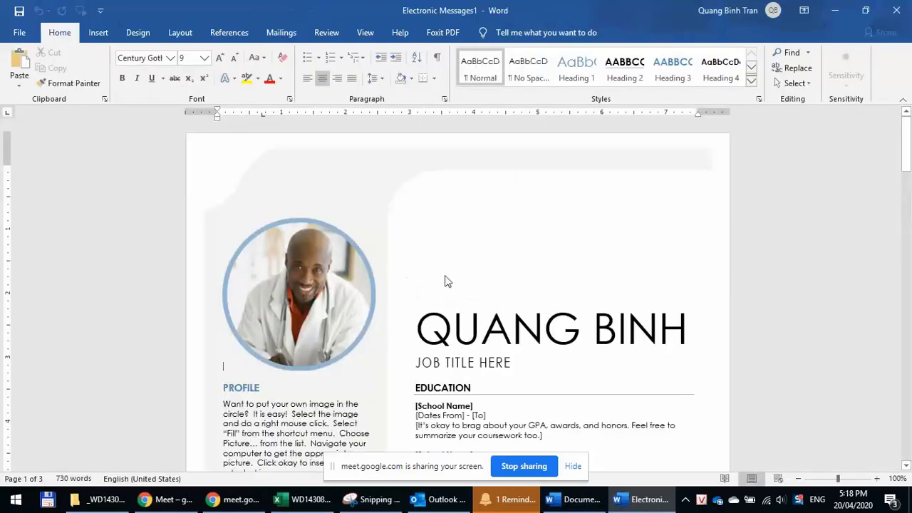
scroll(445, 281, "down", 2)
scroll(570, 284, "down", 5)
scroll(528, 318, "down", 7)
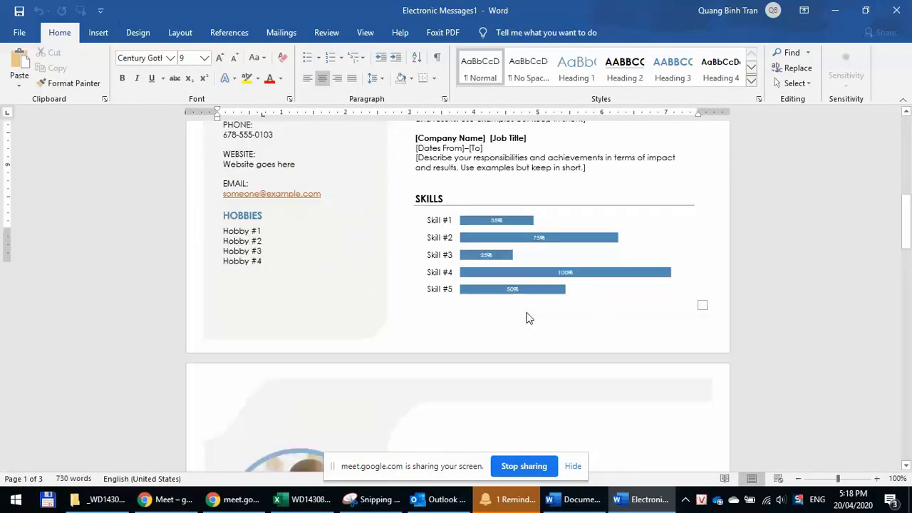
scroll(528, 318, "down", 6)
scroll(525, 311, "down", 2)
scroll(656, 228, "up", 1)
scroll(615, 354, "down", 3)
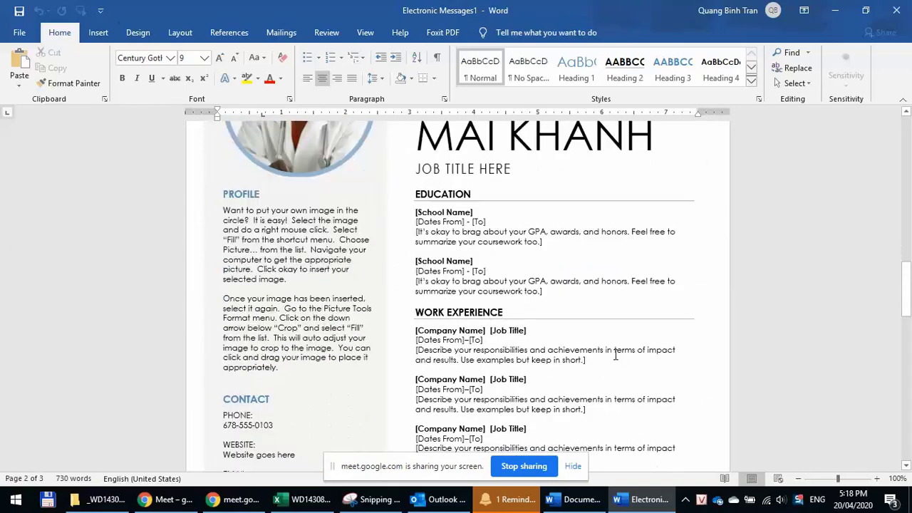
scroll(616, 354, "up", 7)
scroll(615, 359, "down", 5)
scroll(615, 356, "down", 3)
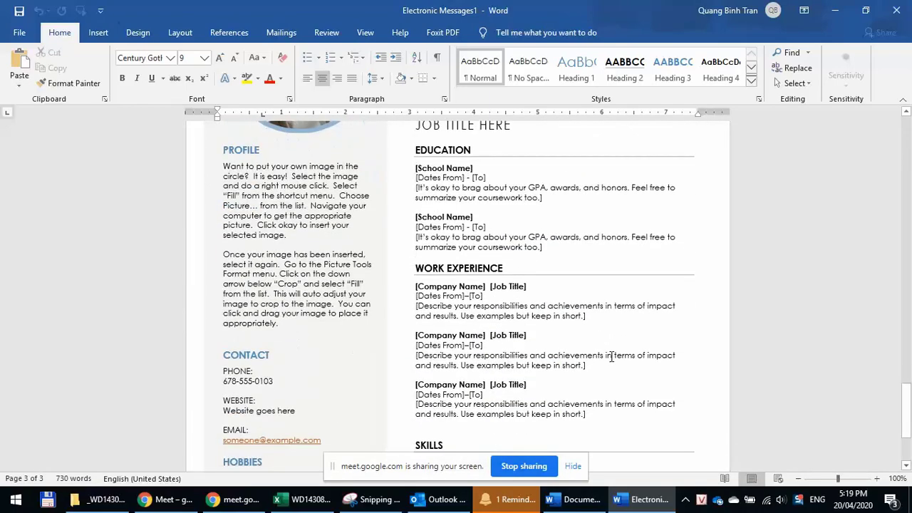
scroll(515, 193, "up", 10)
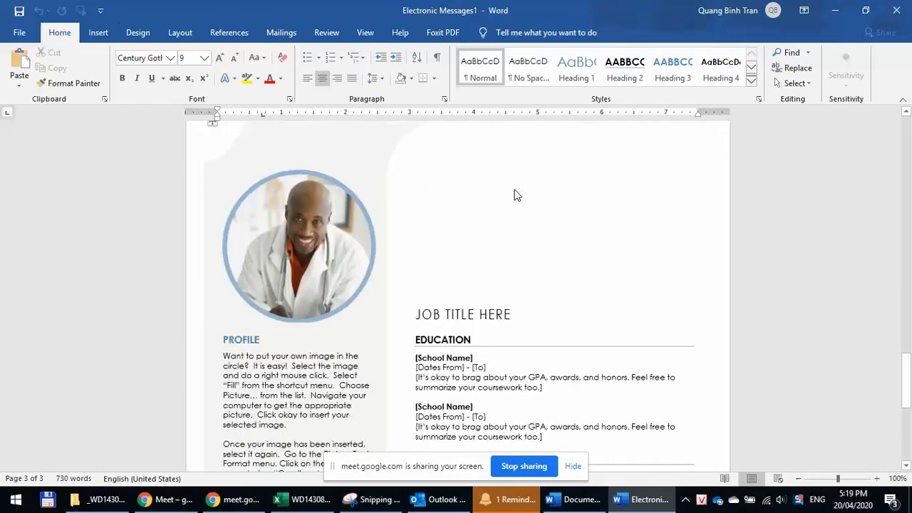
left_click(896, 10)
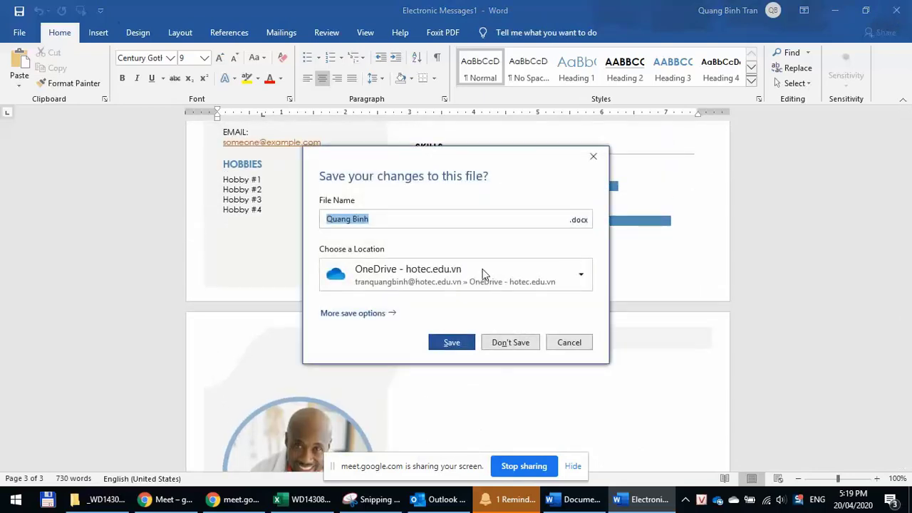
left_click(512, 343)
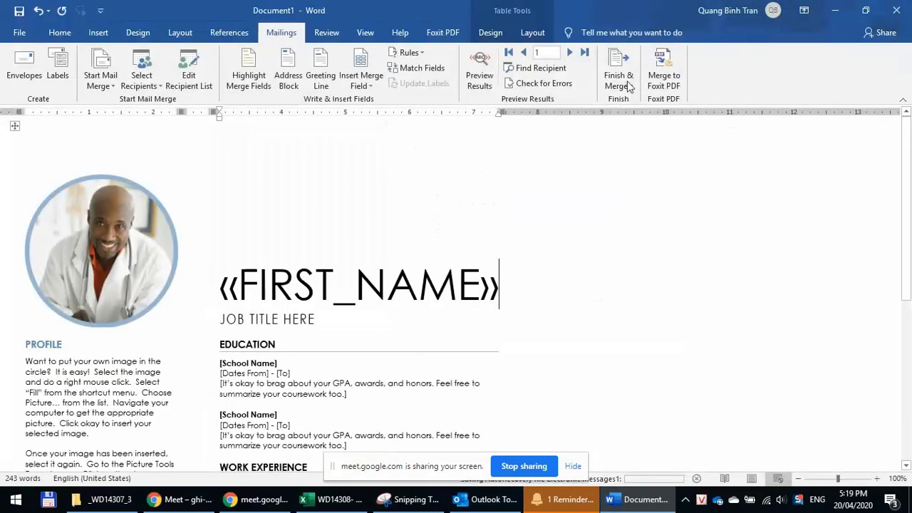
left_click(619, 80)
left_click(630, 120)
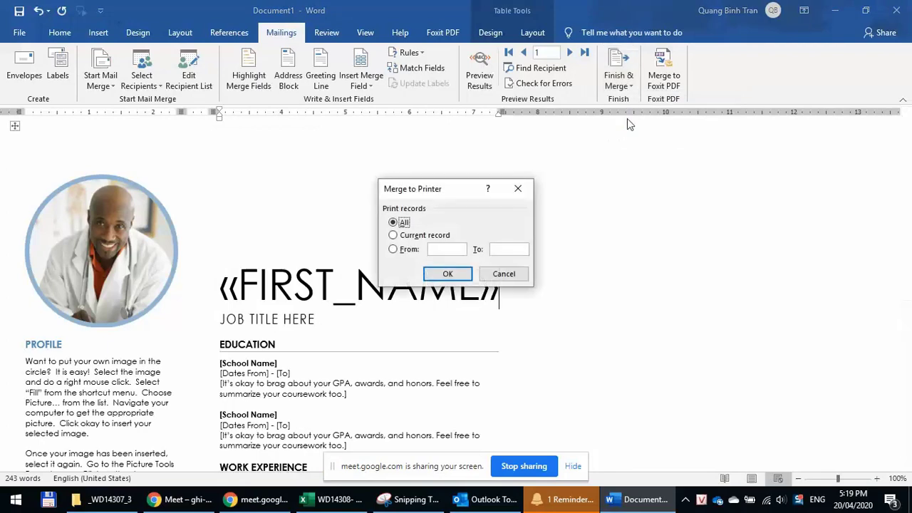
left_click(449, 275)
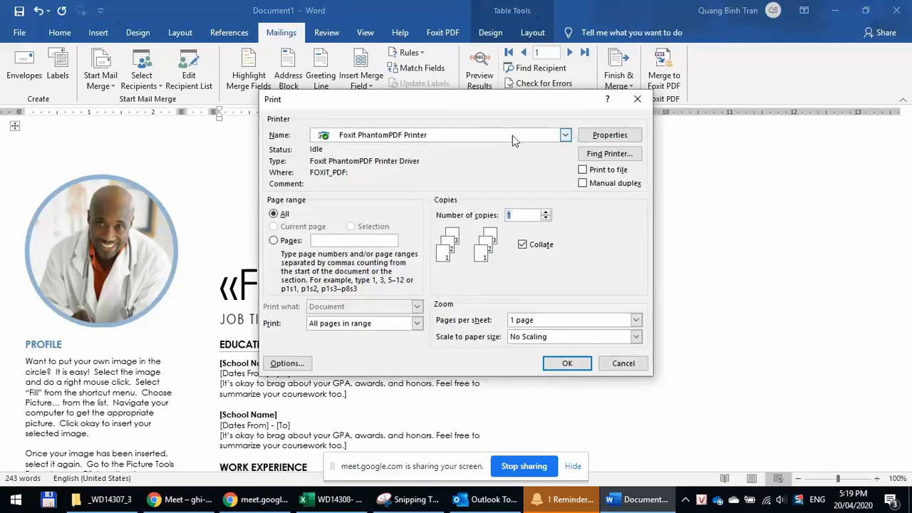
left_click(623, 363)
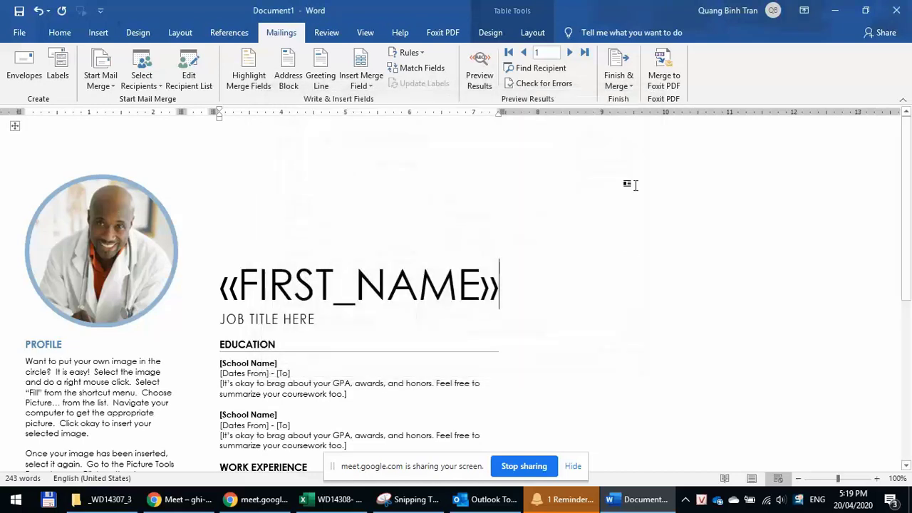
left_click(618, 80)
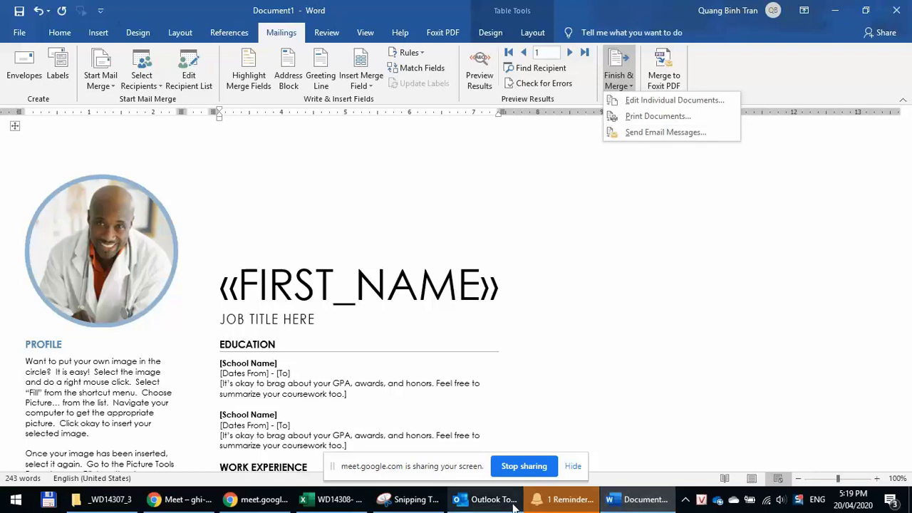
left_click(491, 500)
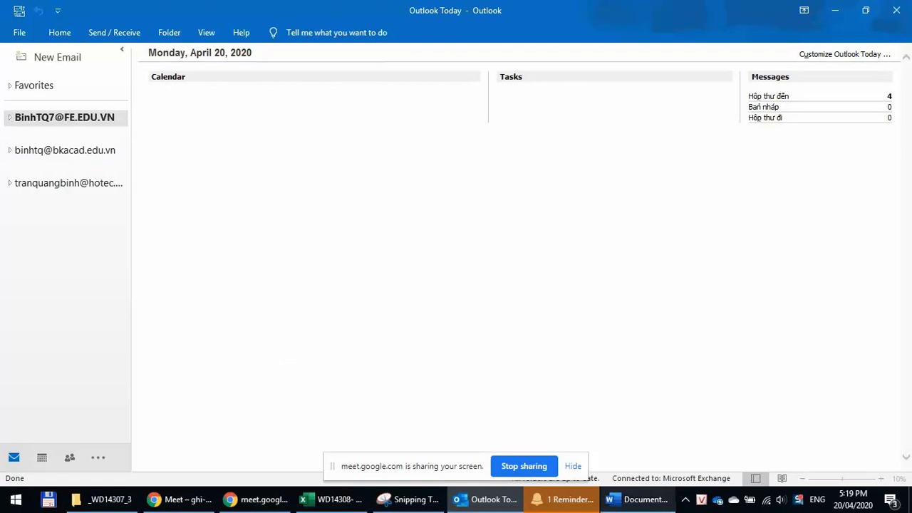
left_click(645, 502)
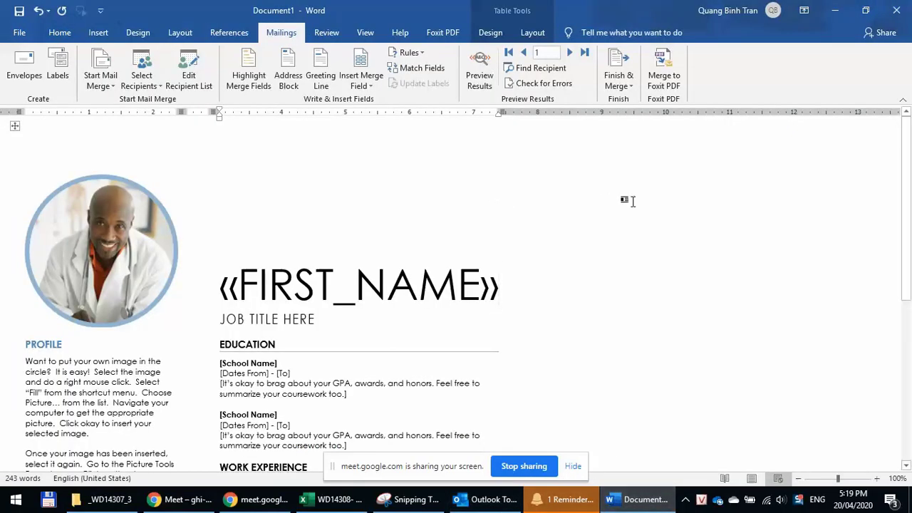
Start sending the merge as e-mail messages with the To field set to Email_Address
left_click(618, 80)
left_click(626, 134)
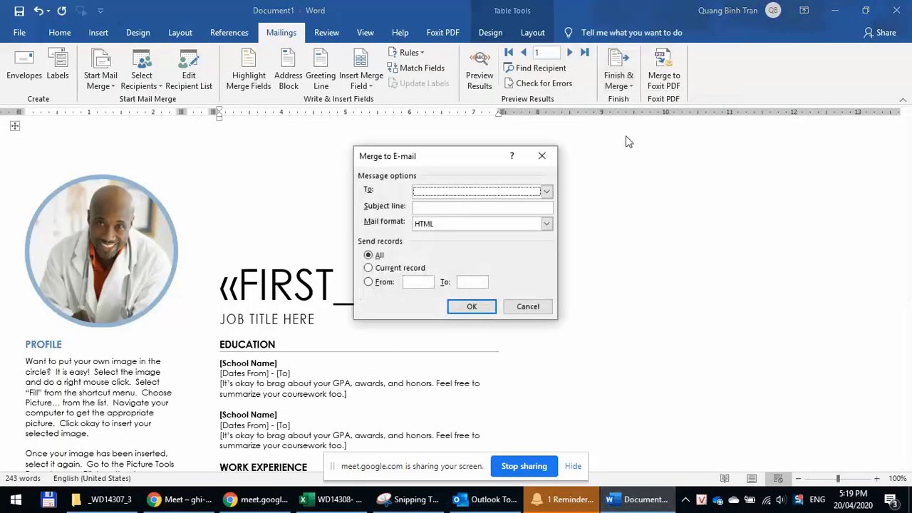
left_click(470, 191)
scroll(470, 221, "down", 1)
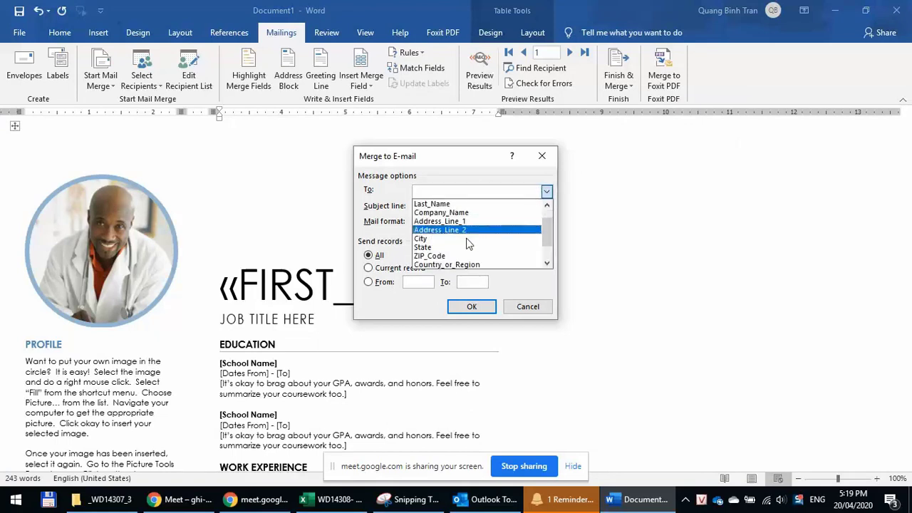
scroll(468, 247, "down", 2)
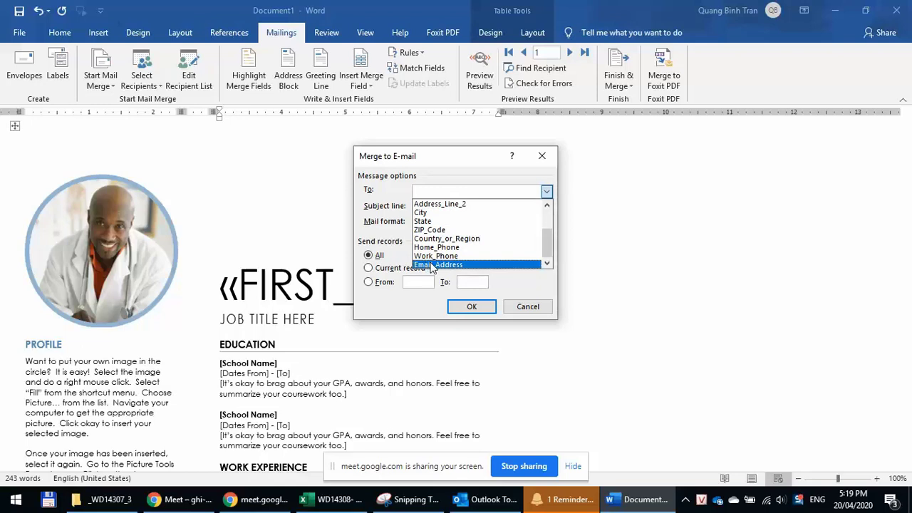
left_click(431, 264)
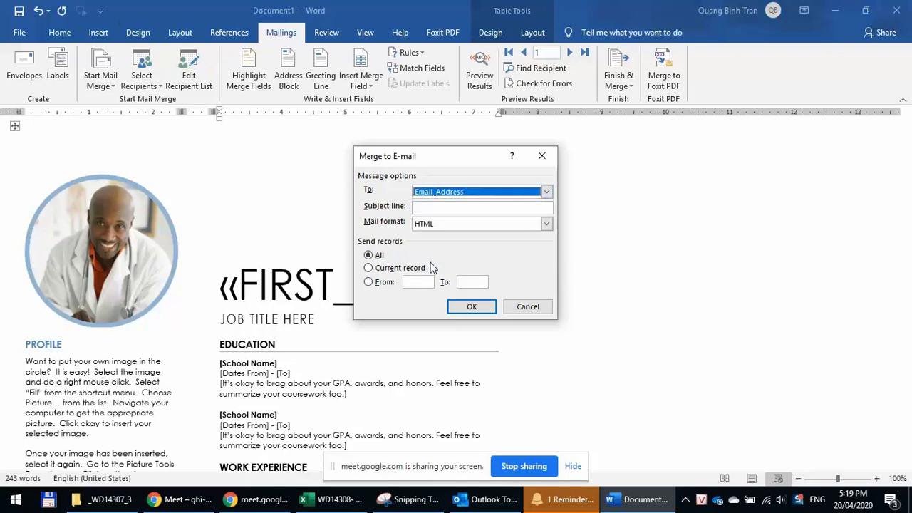
left_click(444, 206)
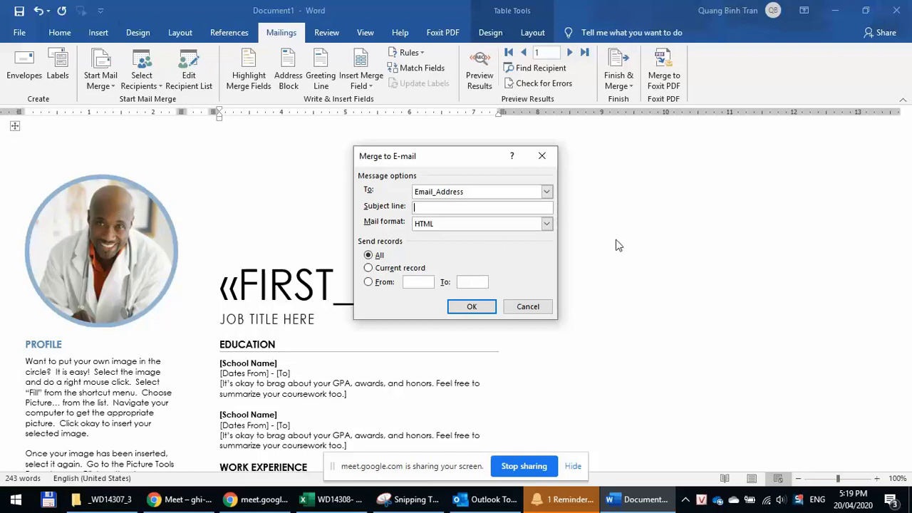
Enter a subject line ending 'Gửi Mail Bằng Mail Merge Trong Word'
type("Mail Bằng")
type("Mail Merge")
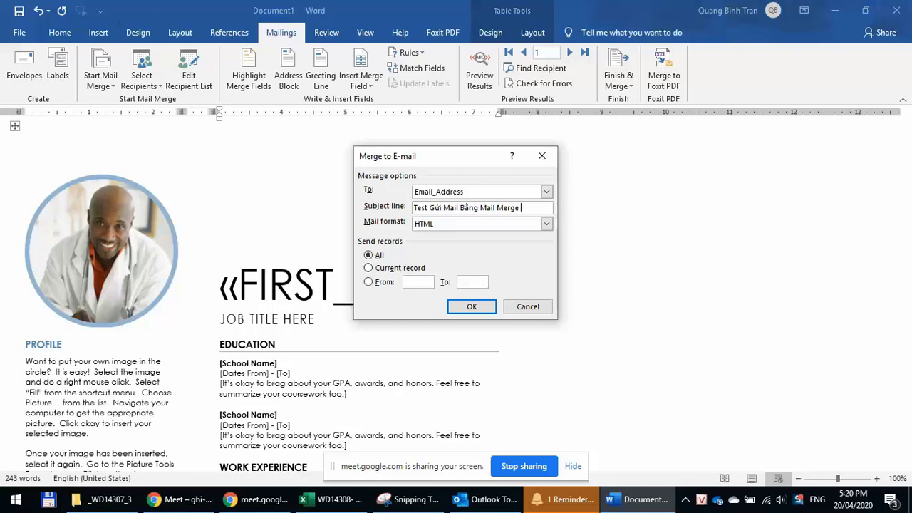
type("ng W")
type("o")
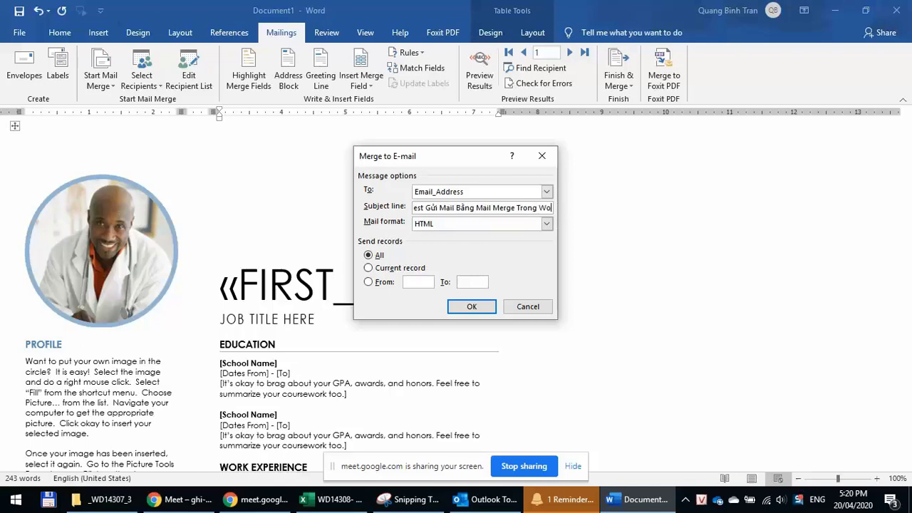
type("rd")
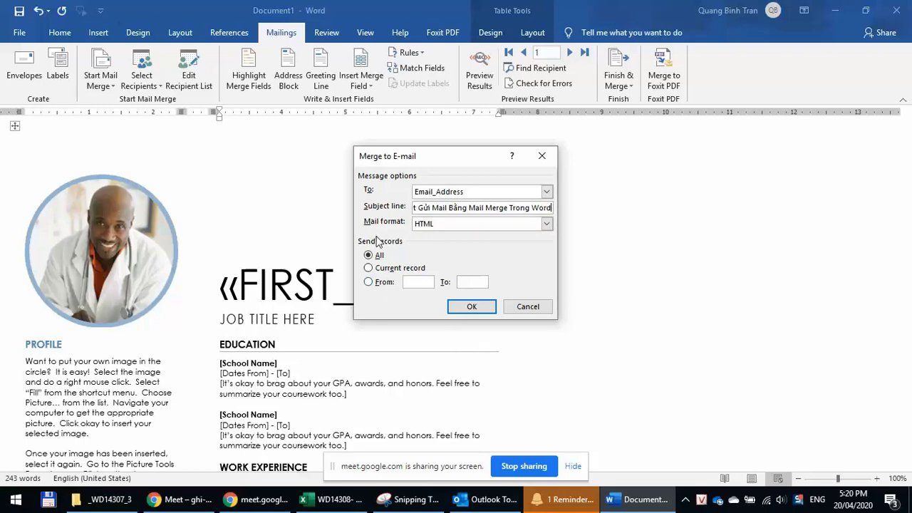
Send the merged e-mails to all records
left_click(384, 269)
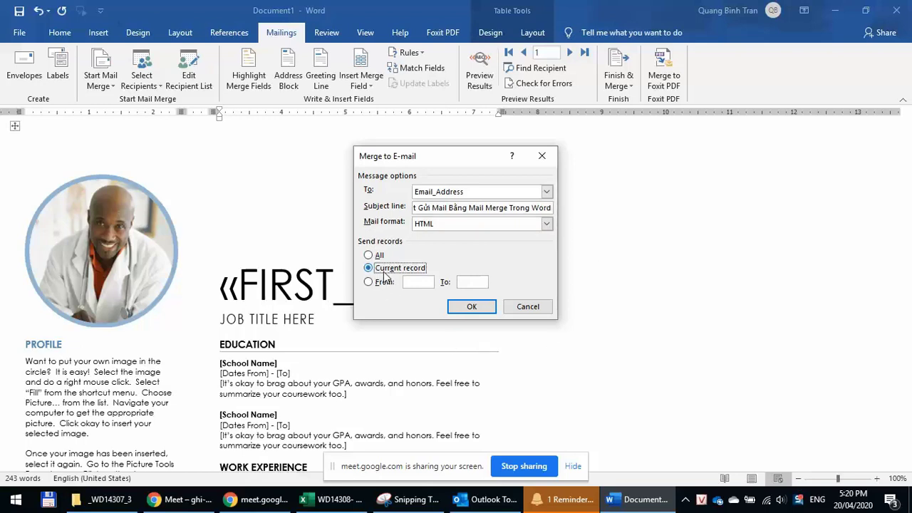
left_click(382, 282)
left_click(378, 256)
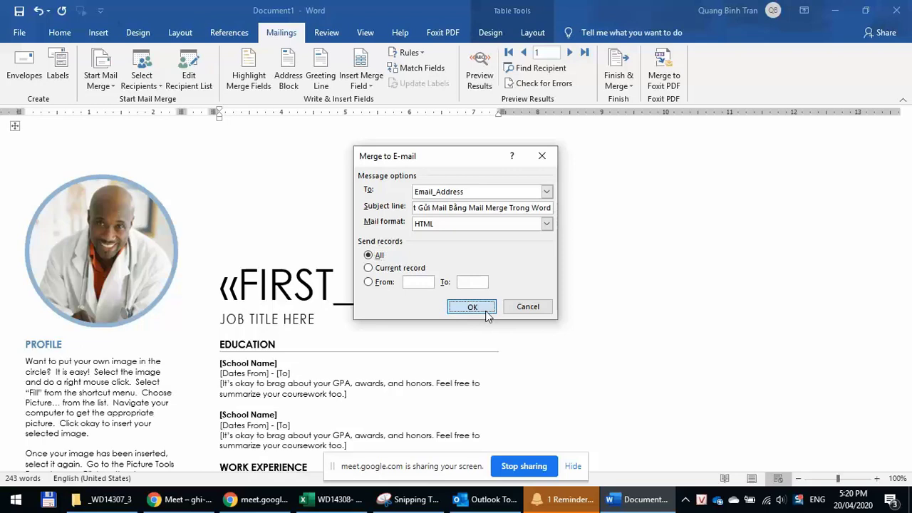
left_click(473, 308)
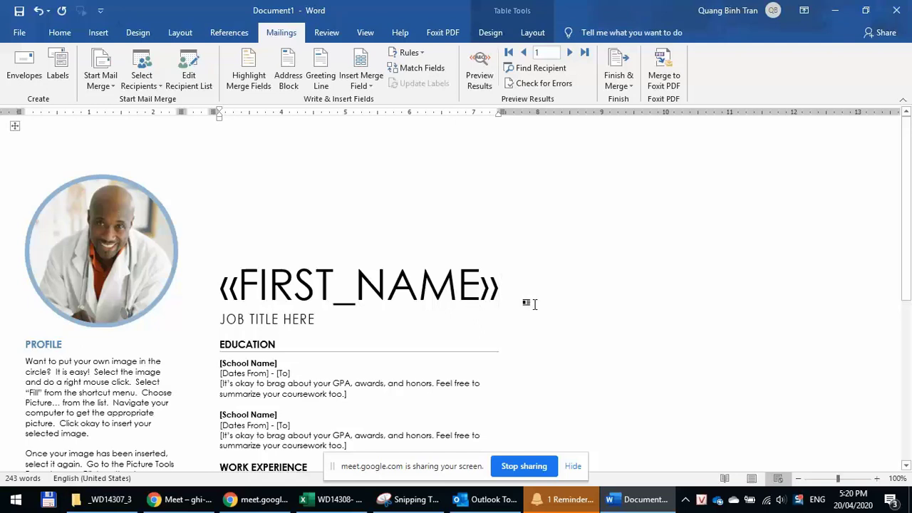
Refresh Gmail in Chrome and find 'Test Gửi Mail Bằng Mail Merge Trong Word' in the Inbox
left_click(182, 498)
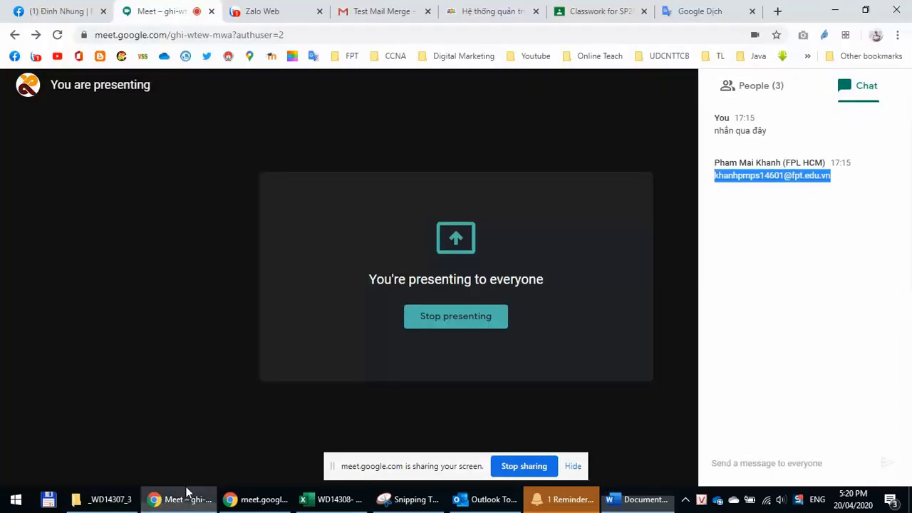
left_click(381, 12)
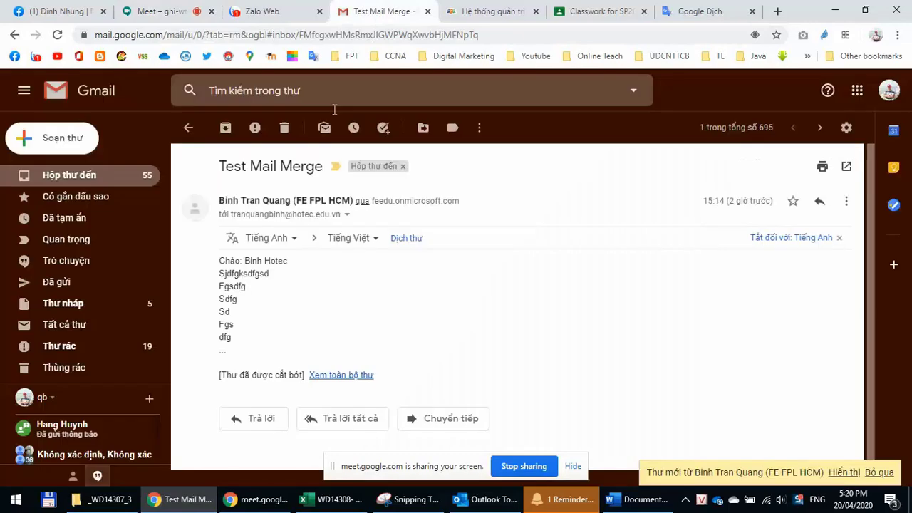
key("F5")
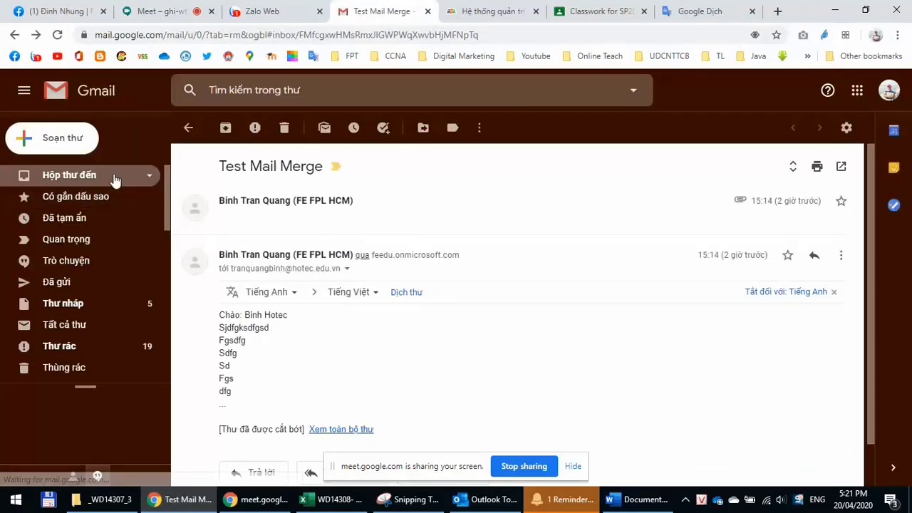
left_click(112, 181)
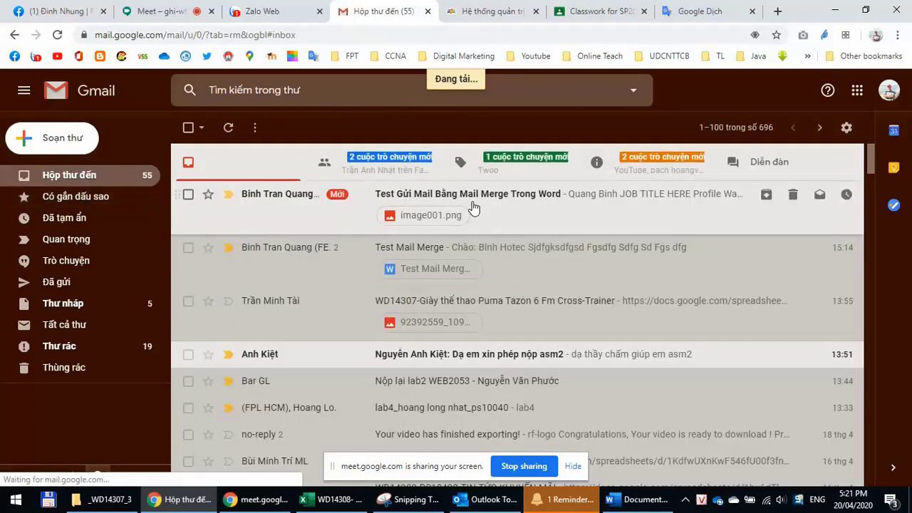
left_click(548, 206)
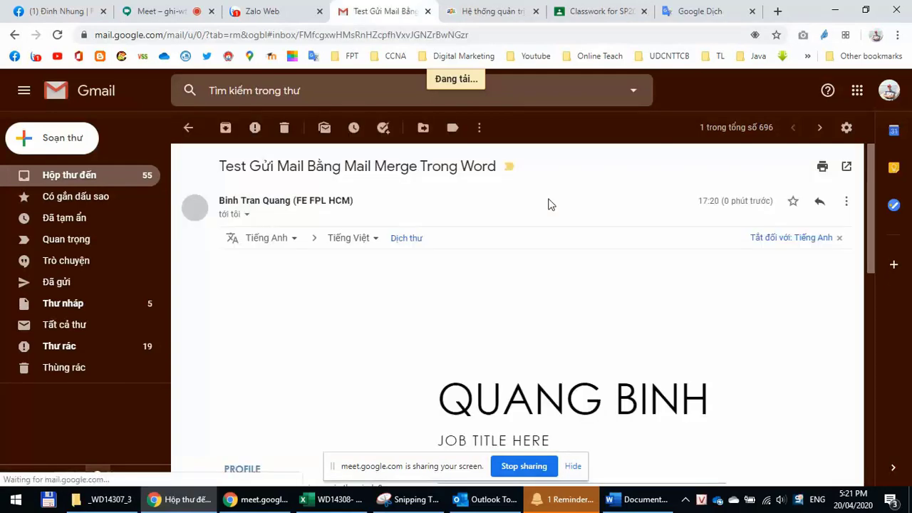
scroll(533, 353, "down", 4)
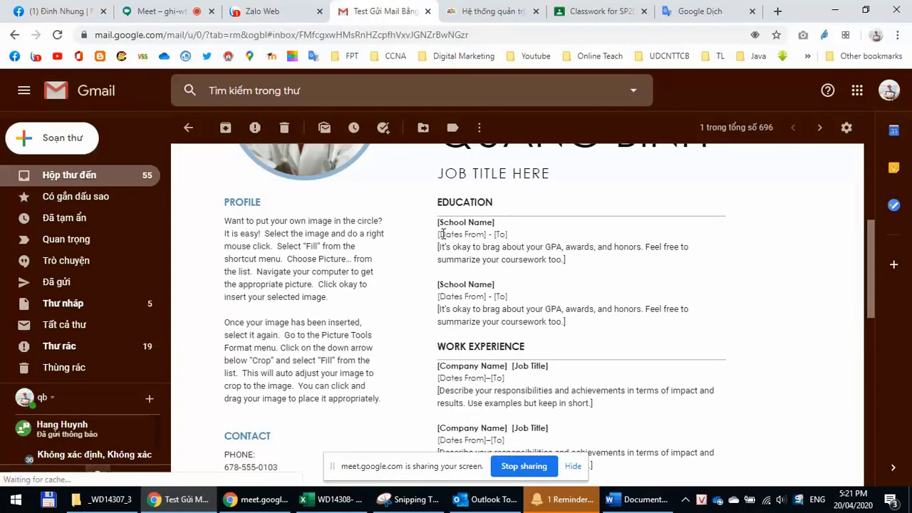
mouse_move(440, 234)
left_mouse_down()
mouse_move(497, 274)
mouse_move(533, 347)
left_mouse_up()
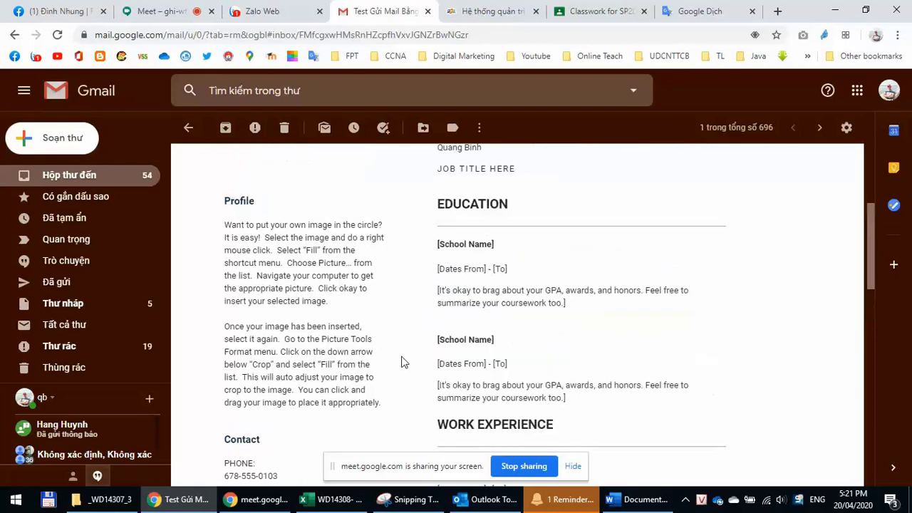
scroll(403, 360, "up", 2)
scroll(403, 353, "up", 2)
scroll(404, 353, "down", 3)
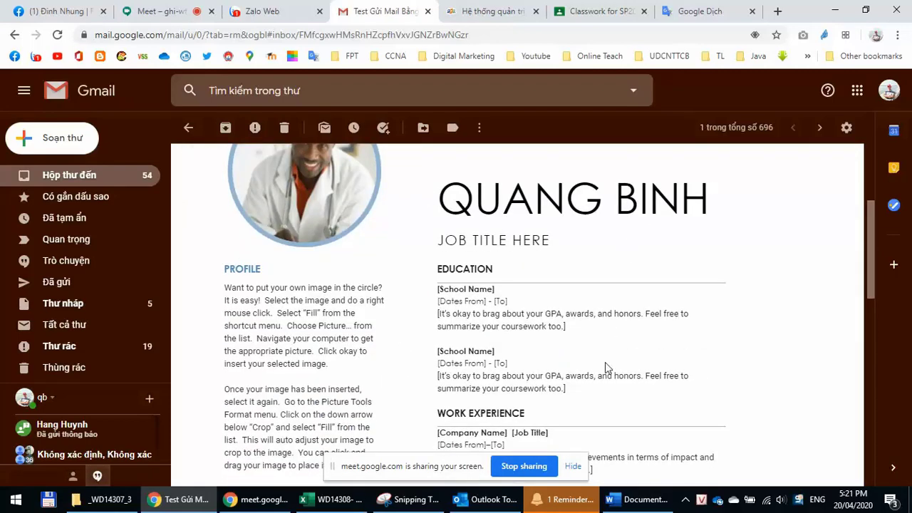
scroll(604, 368, "down", 4)
scroll(605, 368, "down", 3)
scroll(605, 368, "down", 1)
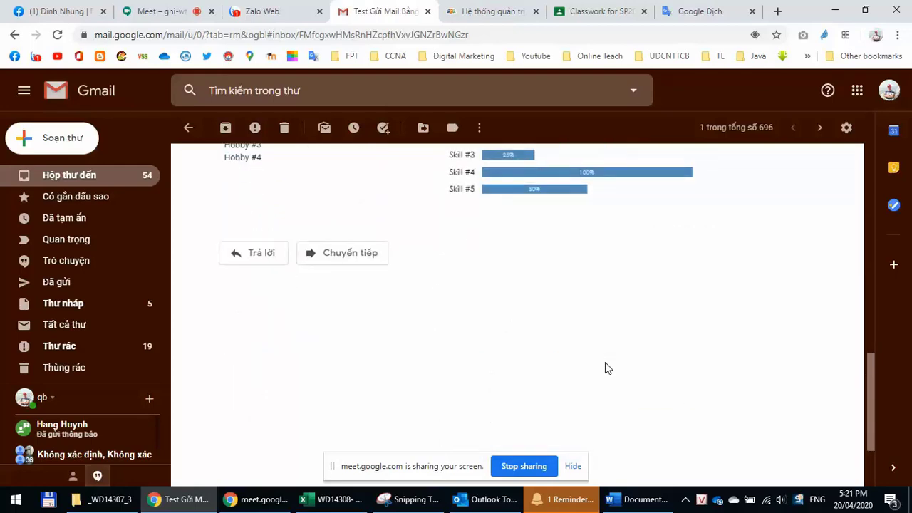
scroll(604, 363, "up", 1)
scroll(605, 364, "up", 1)
scroll(604, 363, "up", 3)
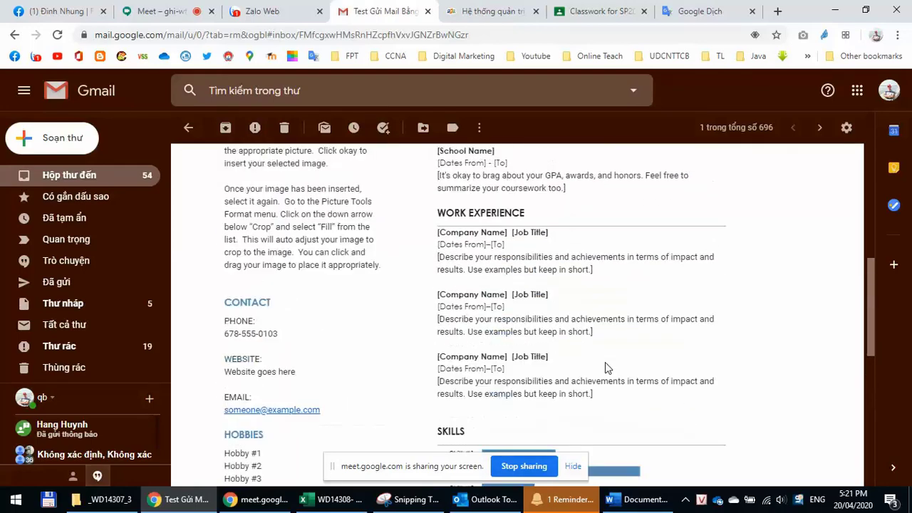
scroll(605, 364, "up", 3)
scroll(605, 363, "up", 2)
scroll(605, 363, "up", 1)
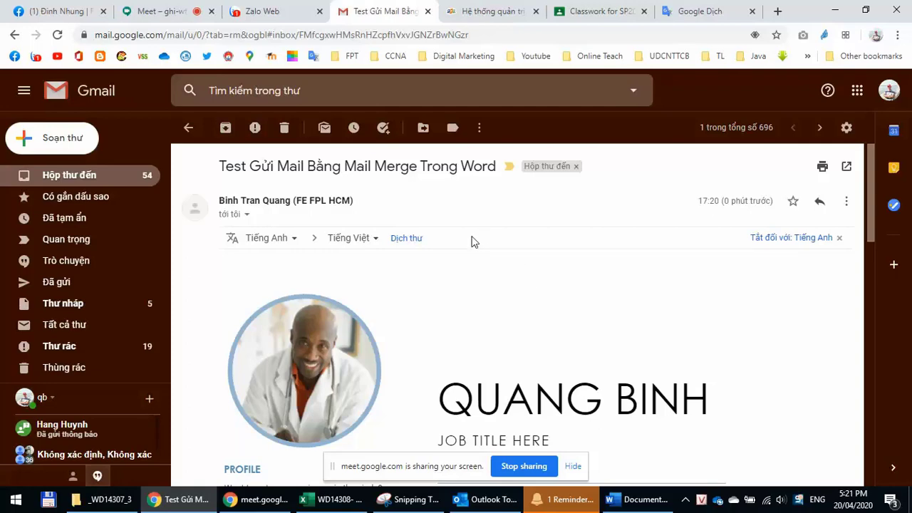
left_click(476, 502)
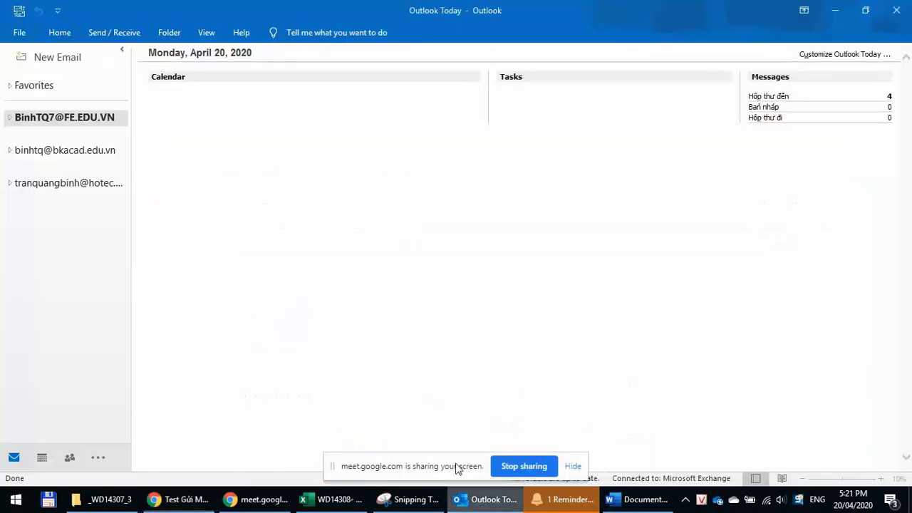
left_click(22, 33)
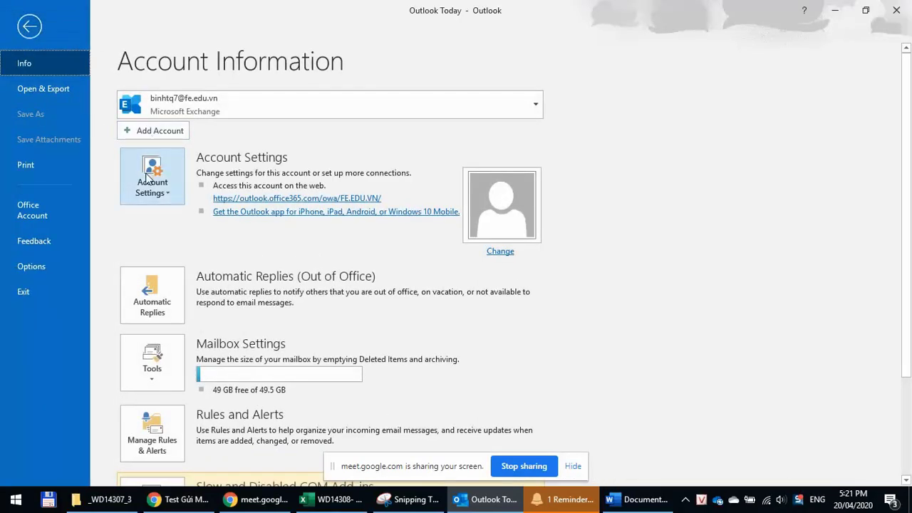
left_click(29, 29)
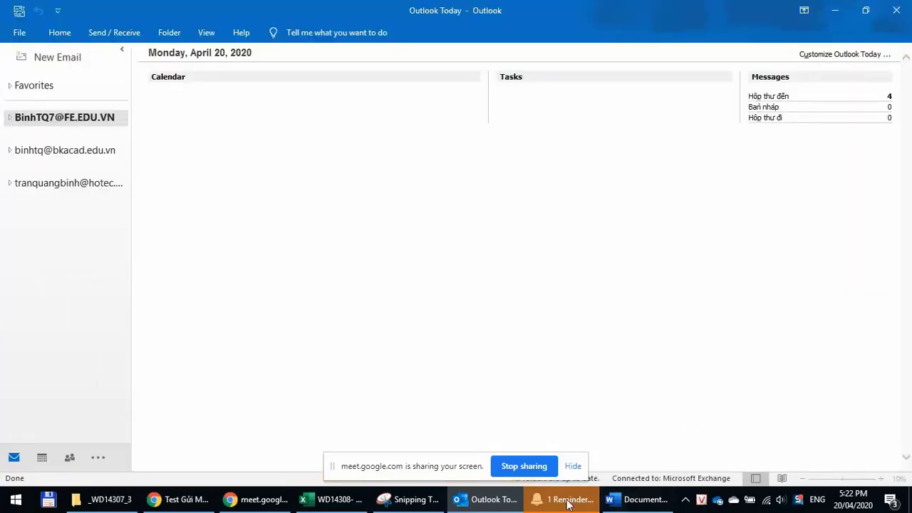
left_click(482, 500)
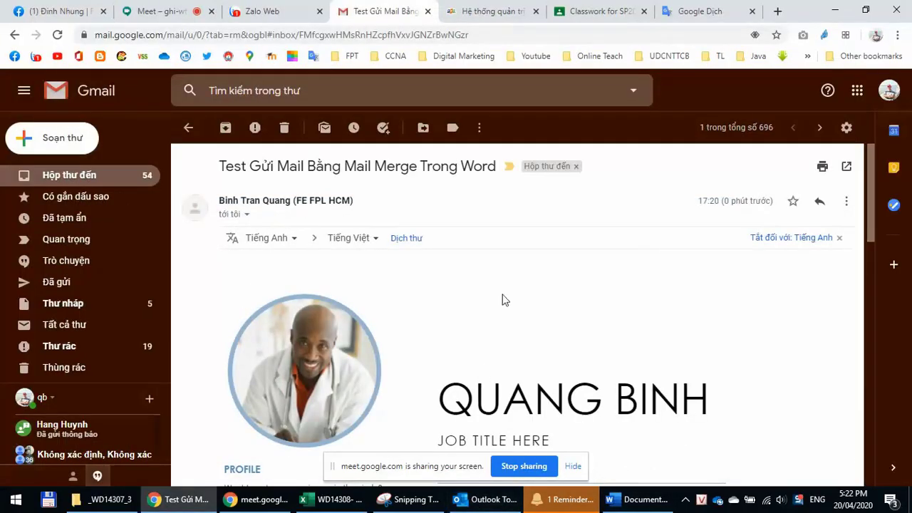